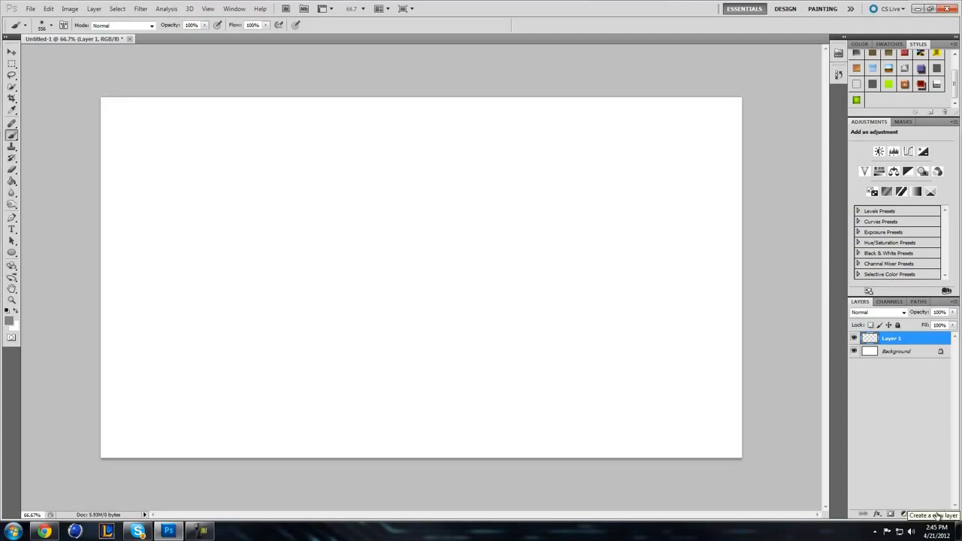
pyautogui.click(927, 417)
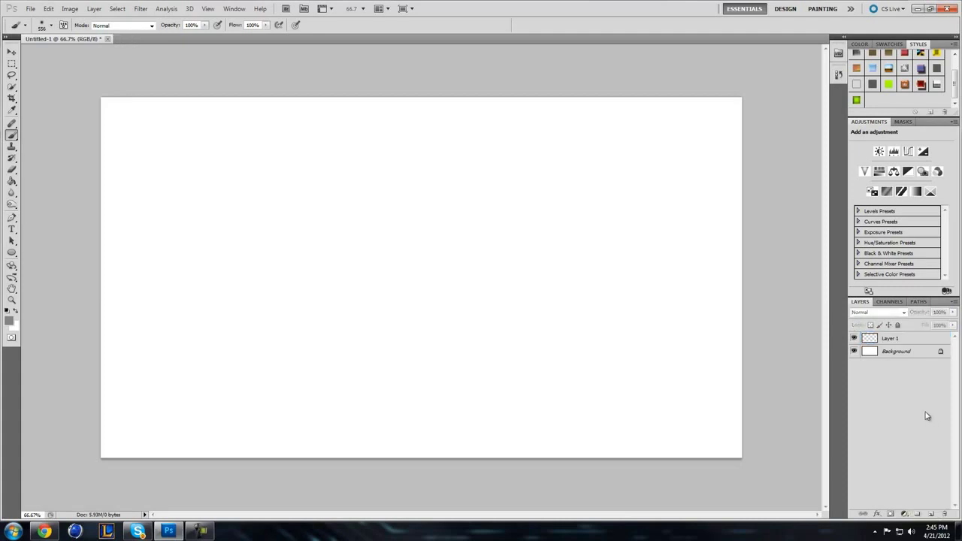
pyautogui.click(891, 338)
pyautogui.click(31, 9)
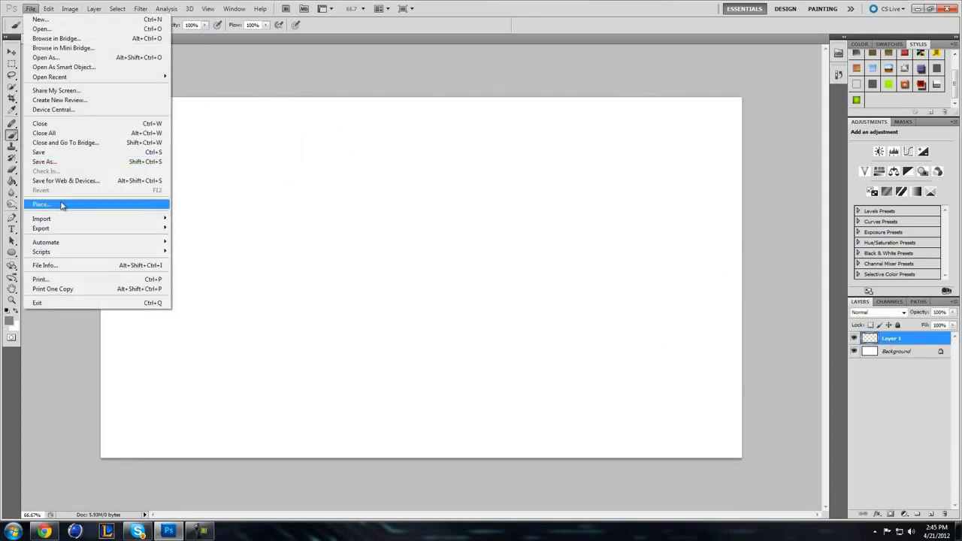
pyautogui.click(32, 9)
pyautogui.click(32, 9)
pyautogui.click(33, 9)
pyautogui.click(33, 9)
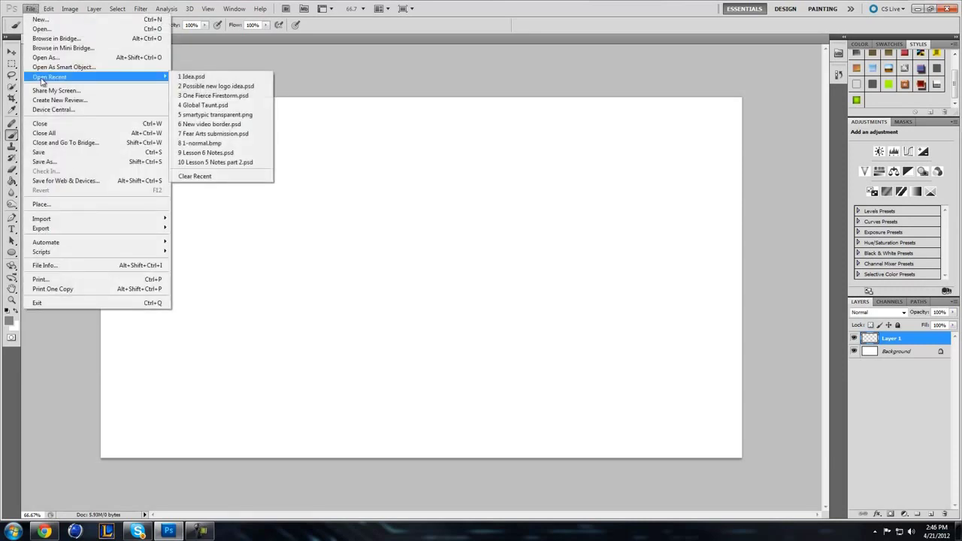
pyautogui.click(891, 439)
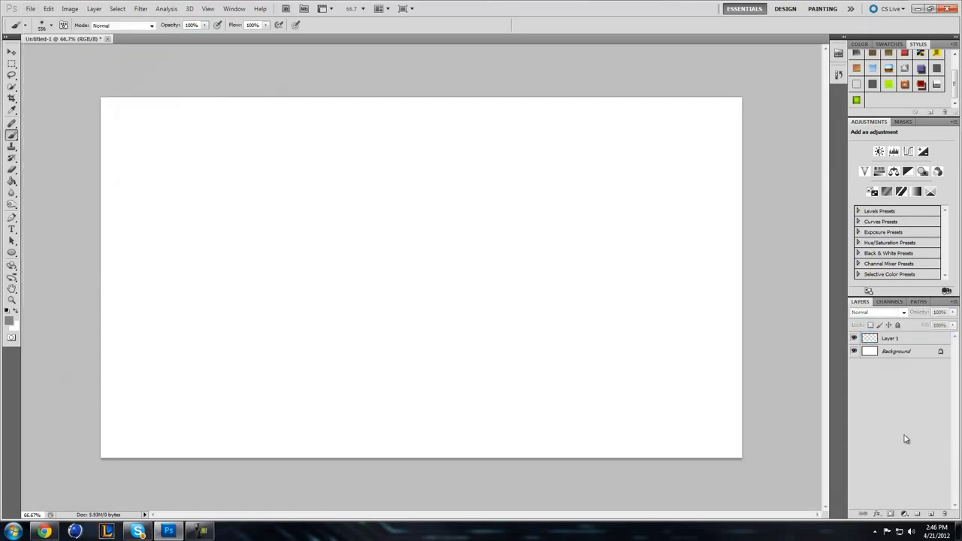
pyautogui.click(883, 339)
pyautogui.click(30, 9)
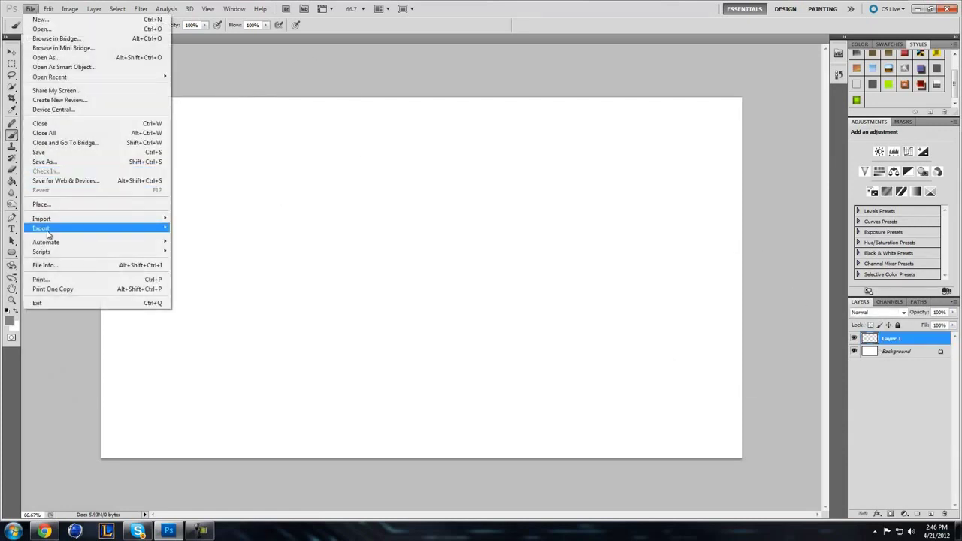
pyautogui.click(45, 206)
pyautogui.click(604, 339)
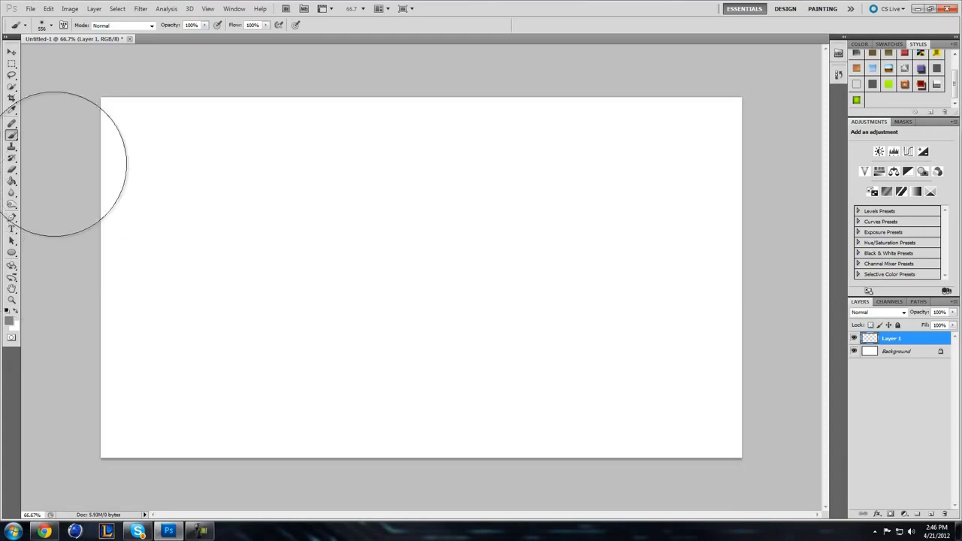
# Set the foreground colour to black, 000000
pyautogui.click(7, 323)
pyautogui.write('000000')
pyautogui.click(689, 350)
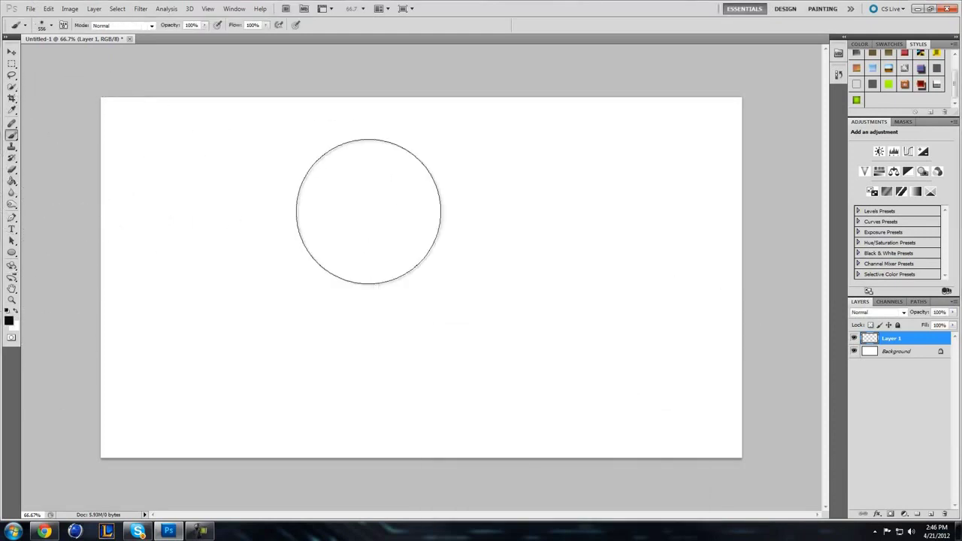
# Choose the 1555 px dripping paint splatter brush from the brush presets
pyautogui.rightClick(376, 212)
pyautogui.scroll(-5, 478, 302)
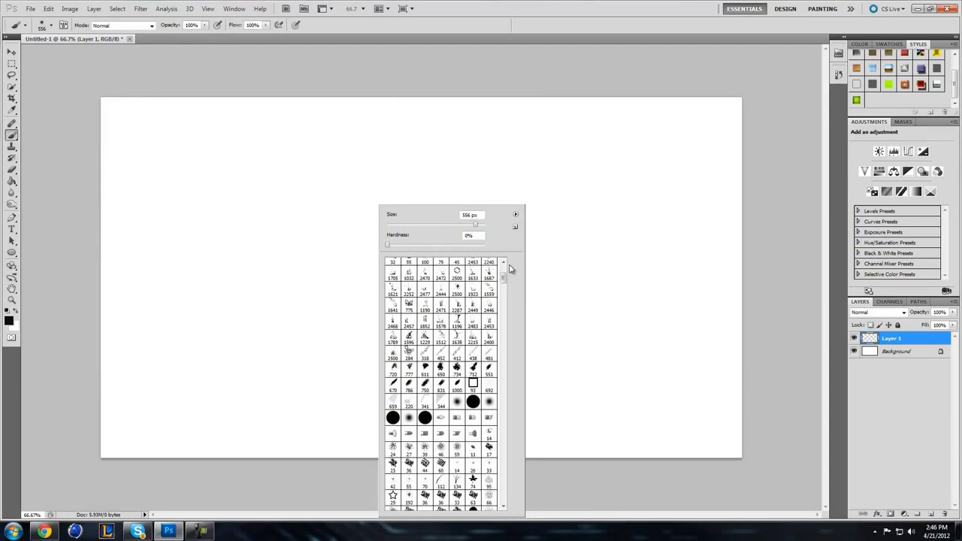
pyautogui.moveTo(503, 281); pyautogui.dragTo(503, 325)
pyautogui.click(489, 328)
pyautogui.press(']')
pyautogui.press(']')
pyautogui.press(']')
pyautogui.press(']')
pyautogui.press(']')
pyautogui.press(']')
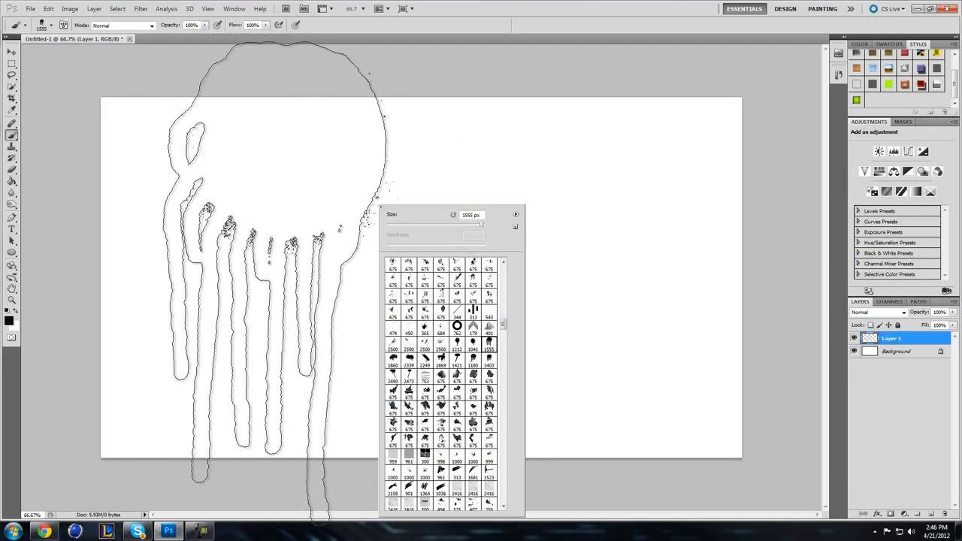
# Reduce the drip brush to 733 px and stamp it once near the middle of the canvas on Layer 1
pyautogui.press('Return')
pyautogui.press('[')
pyautogui.press('[')
pyautogui.press('[')
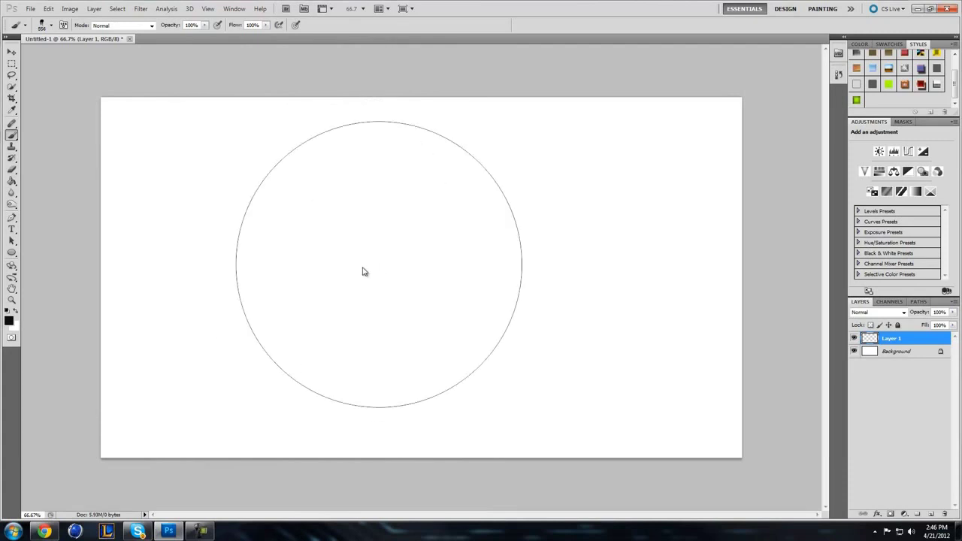
pyautogui.click(390, 276)
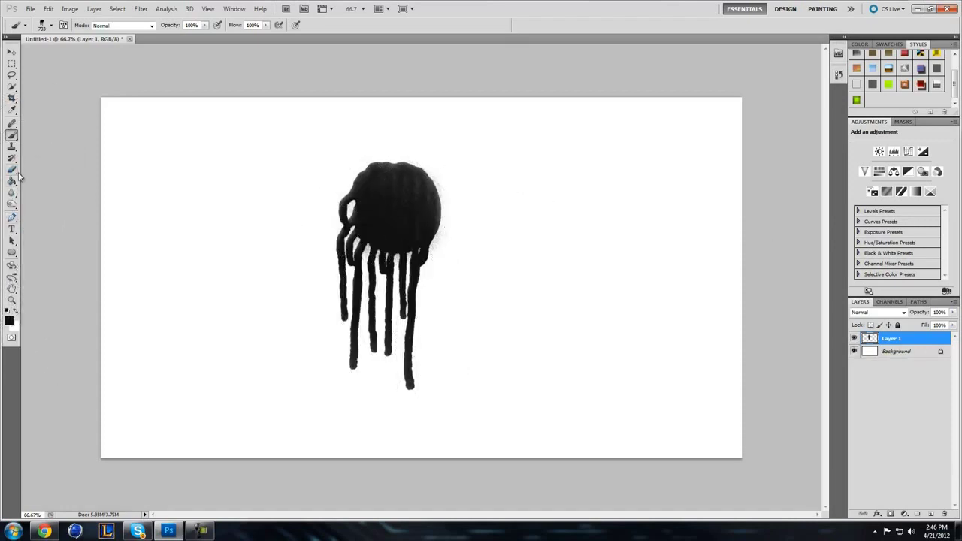
# Start Puppet Warp on the paint splatter in Layer 1
pyautogui.click(11, 52)
pyautogui.click(48, 9)
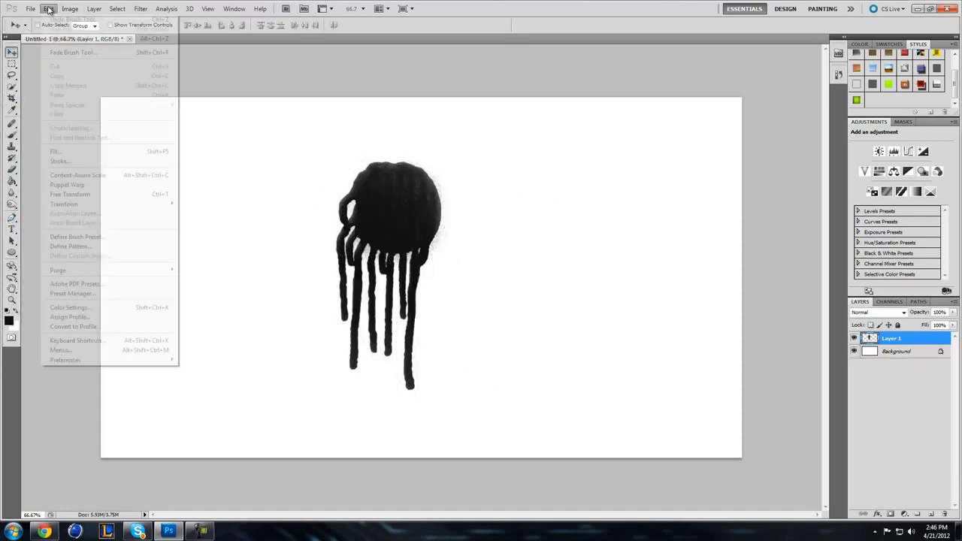
pyautogui.moveTo(85, 13)
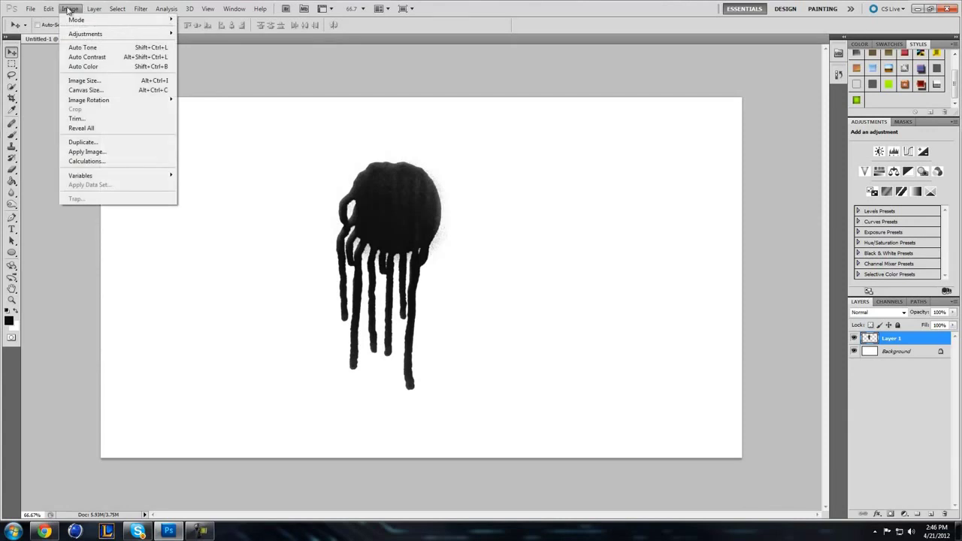
pyautogui.moveTo(51, 12)
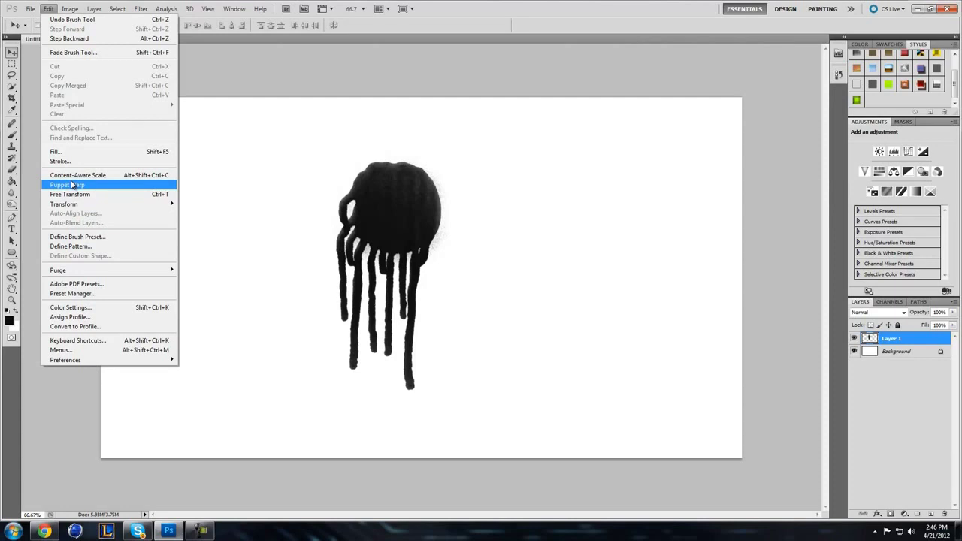
pyautogui.click(72, 185)
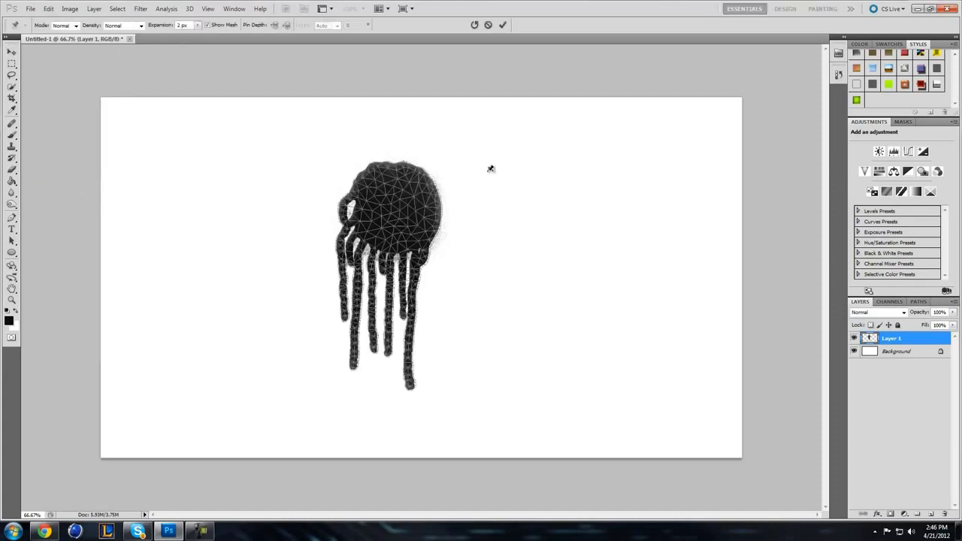
pyautogui.scroll(2, 398, 248)
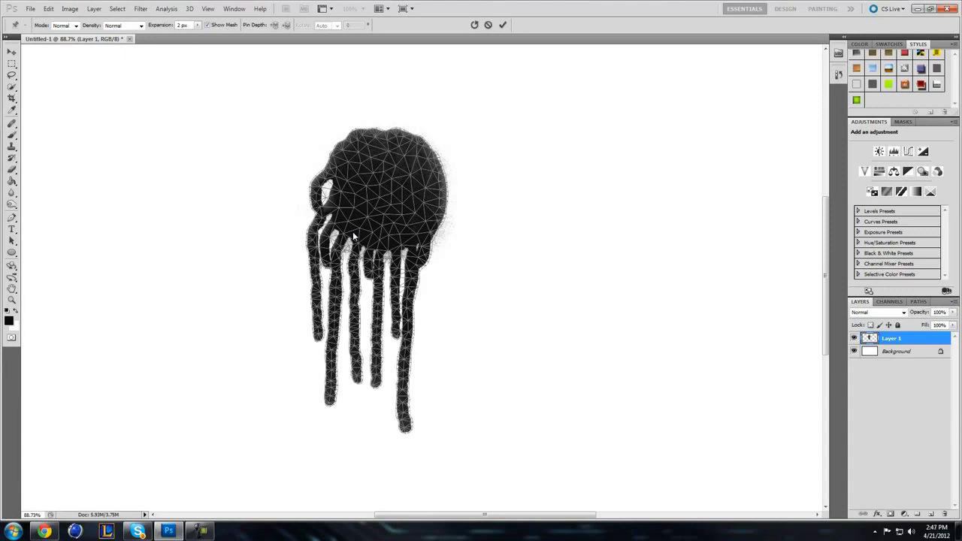
pyautogui.click(369, 136)
pyautogui.moveTo(369, 136)
pyautogui.mouseDown()
pyautogui.moveTo(375, 145)
pyautogui.moveTo(316, 155)
pyautogui.moveTo(401, 273)
pyautogui.moveTo(492, 155)
pyautogui.moveTo(368, 201)
pyautogui.moveTo(358, 120)
pyautogui.mouseUp()
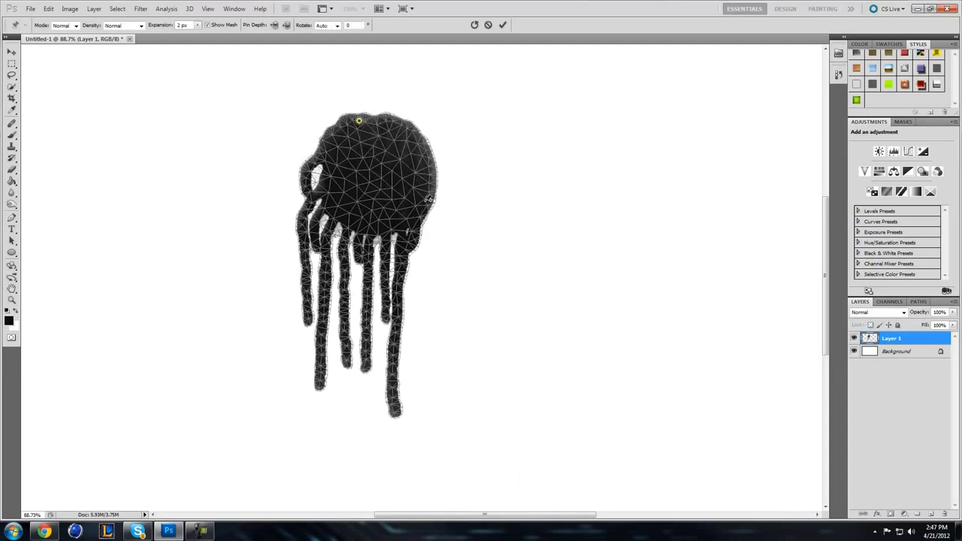
pyautogui.click(442, 257)
pyautogui.moveTo(441, 257); pyautogui.dragTo(411, 185)
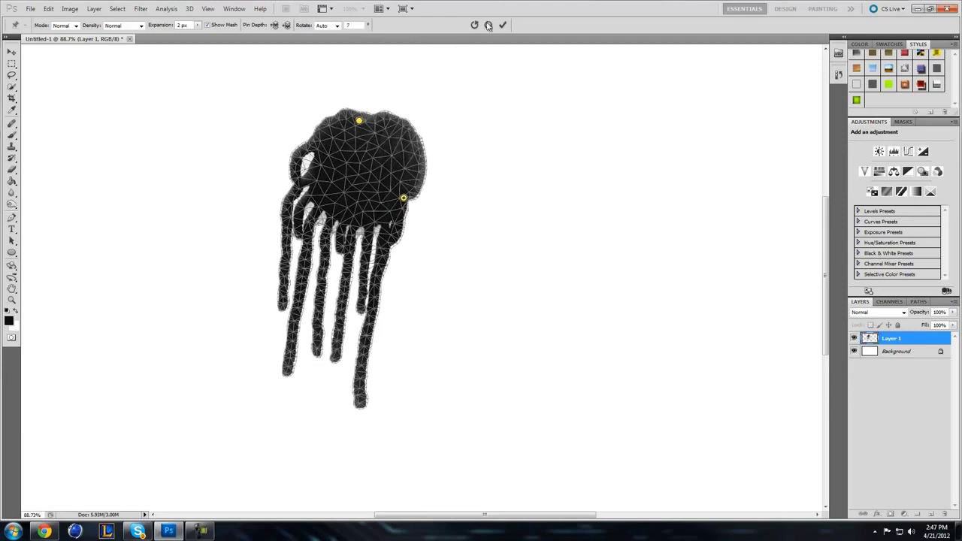
pyautogui.click(475, 25)
pyautogui.moveTo(380, 138); pyautogui.dragTo(381, 135)
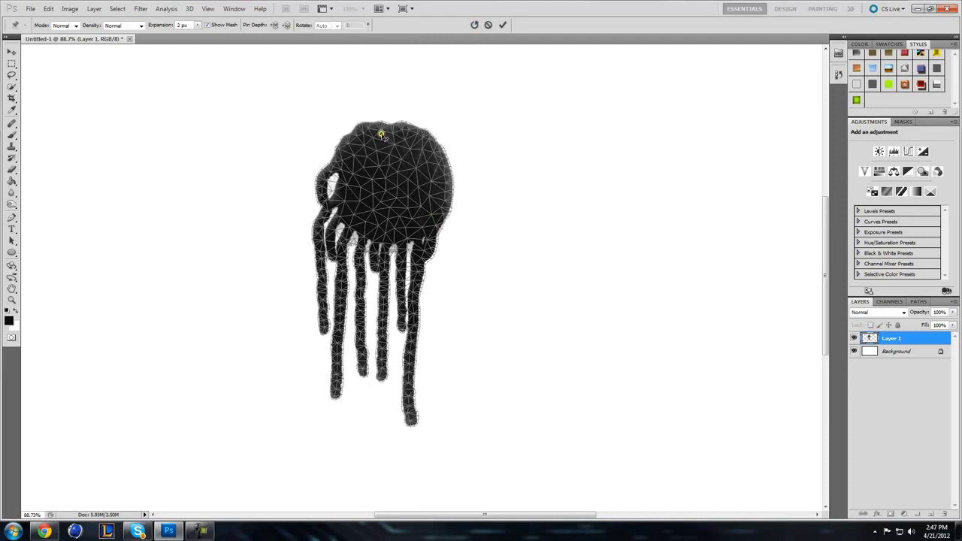
pyautogui.click(475, 25)
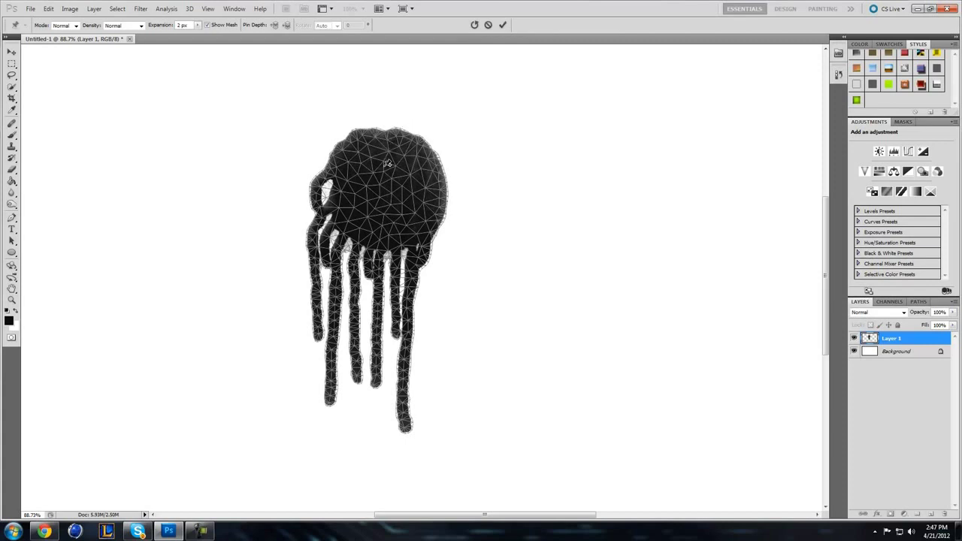
# Pin the centre of the splatter's round body and pull its right edge inward with a row of warp pins
pyautogui.moveTo(391, 183)
pyautogui.mouseDown()
pyautogui.moveTo(393, 167)
pyautogui.moveTo(397, 192)
pyautogui.mouseUp()
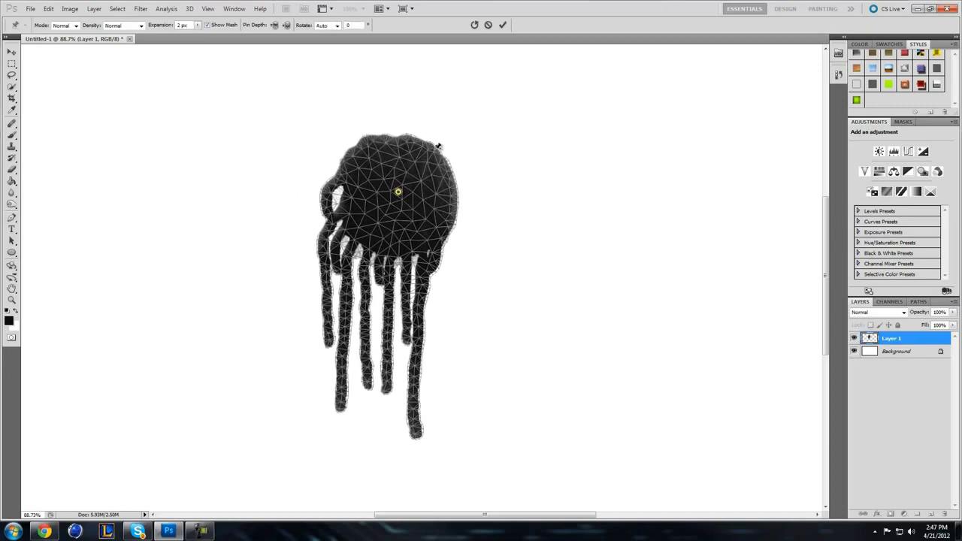
pyautogui.moveTo(429, 138); pyautogui.dragTo(412, 191)
pyautogui.click(414, 200)
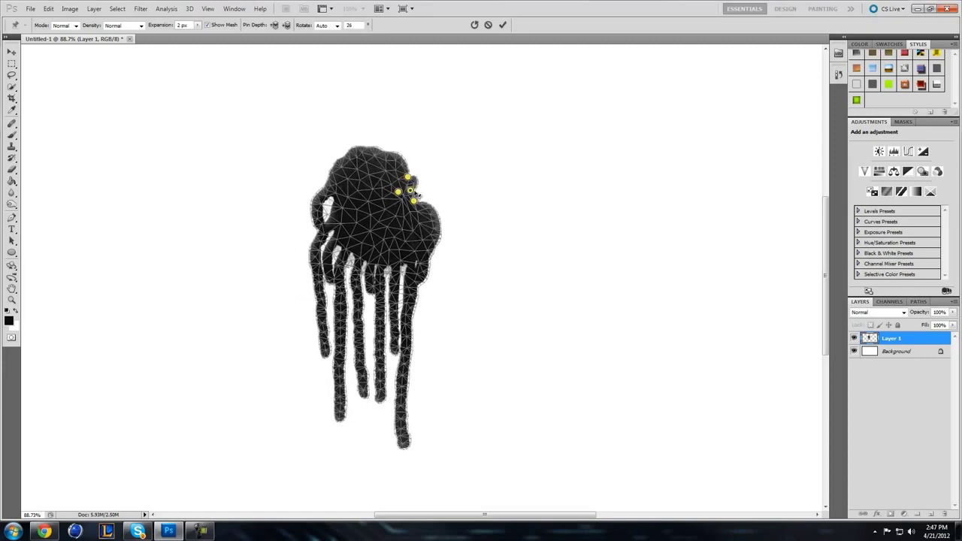
pyautogui.moveTo(440, 222); pyautogui.dragTo(410, 158)
pyautogui.click(402, 166)
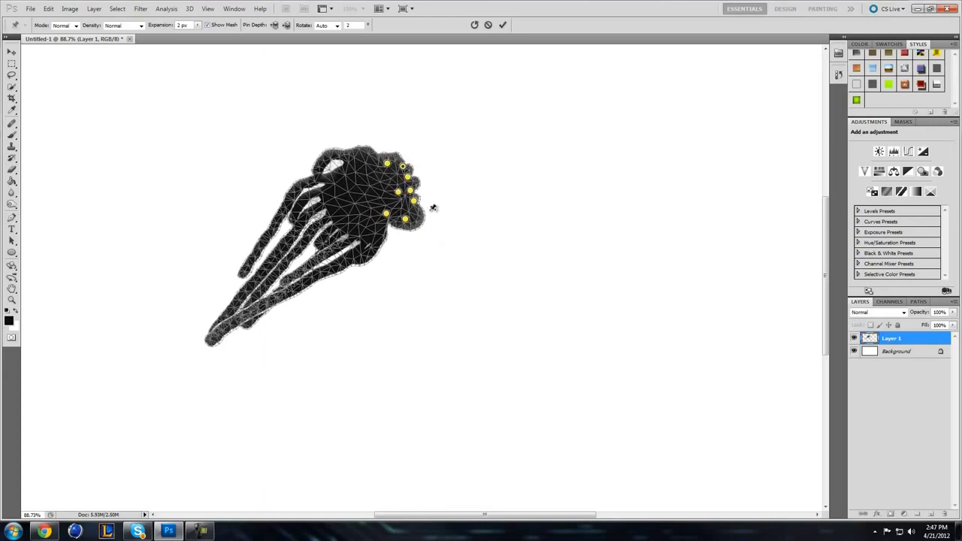
pyautogui.moveTo(422, 219); pyautogui.dragTo(344, 247)
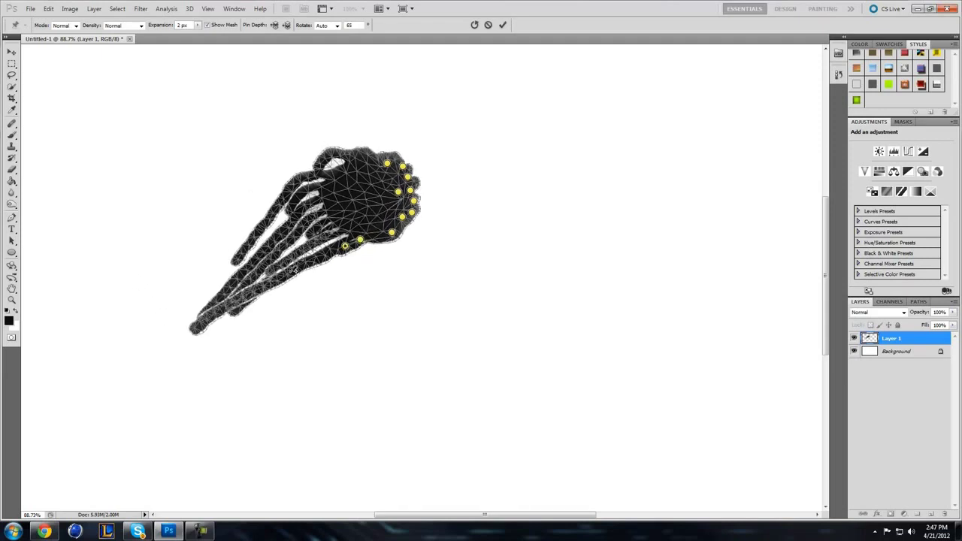
# Swing the longest drip out to the lower right, bend it into a curve, and pin the short drip beside it
pyautogui.moveTo(196, 328); pyautogui.dragTo(289, 97)
pyautogui.moveTo(347, 106); pyautogui.dragTo(514, 356)
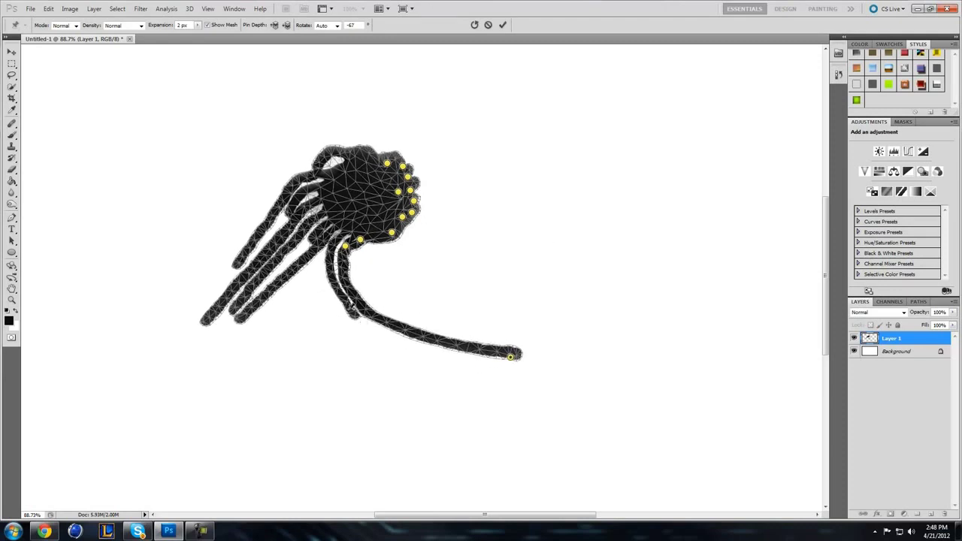
pyautogui.click(349, 336)
pyautogui.moveTo(347, 342); pyautogui.dragTo(343, 353)
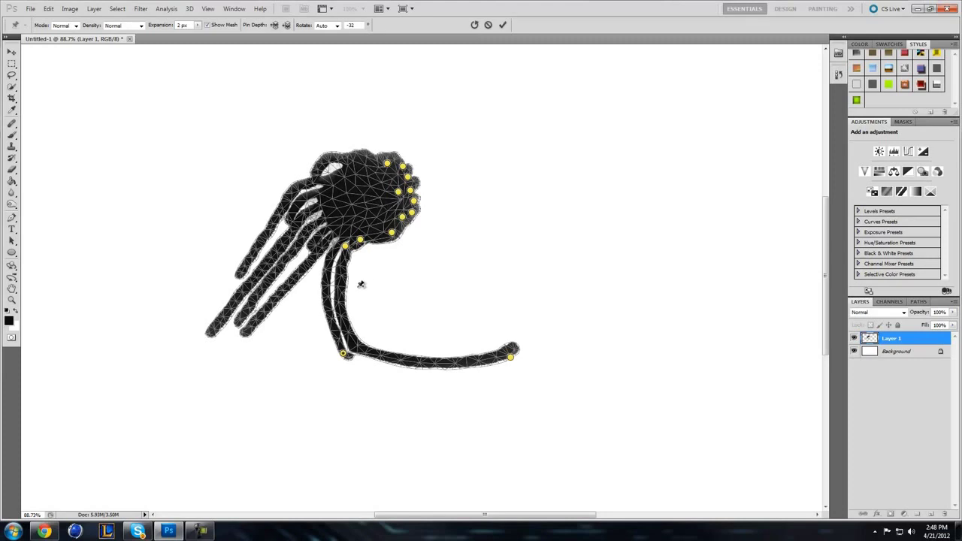
pyautogui.moveTo(370, 350); pyautogui.dragTo(399, 369)
pyautogui.moveTo(343, 355); pyautogui.dragTo(351, 356)
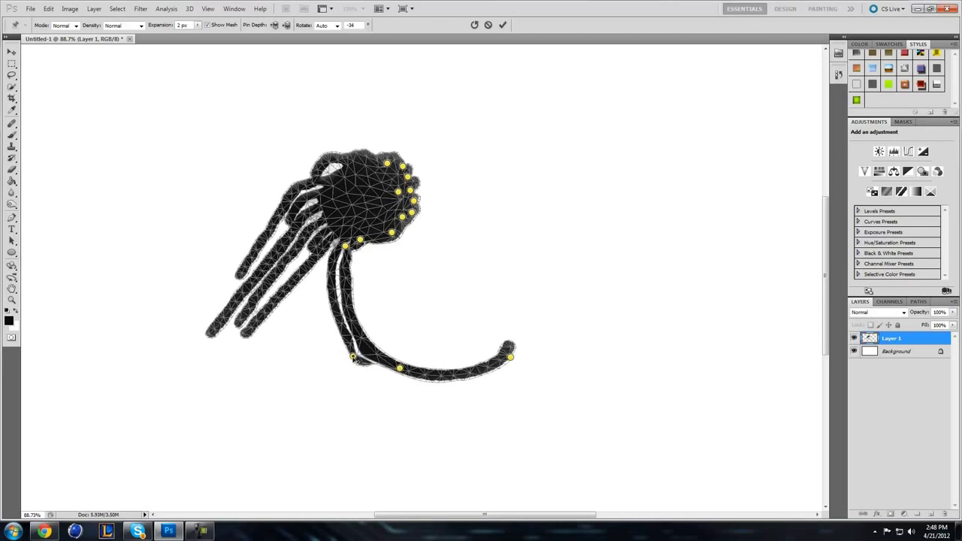
# Delete the warp pins at the base of the curved drip and at the end of the short drip
pyautogui.rightClick(353, 357)
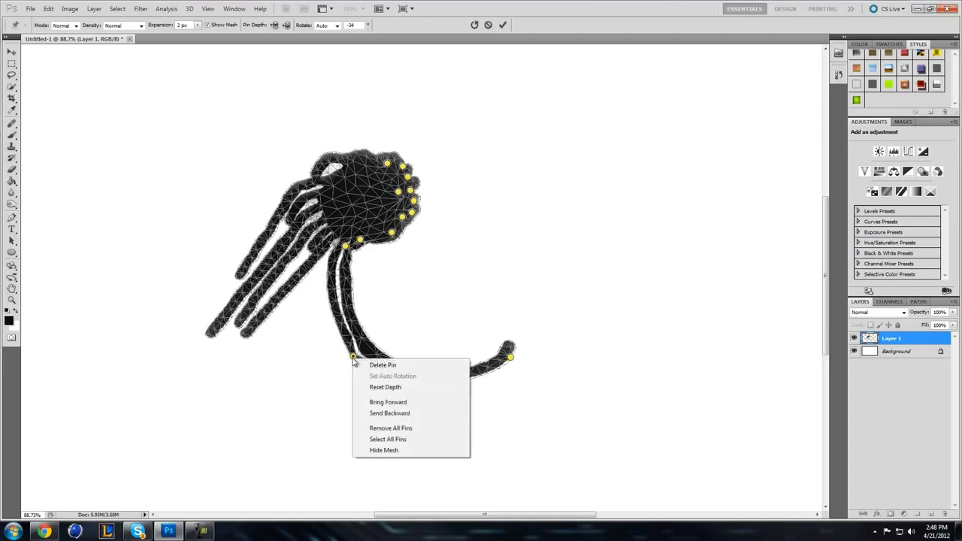
pyautogui.click(345, 246)
pyautogui.rightClick(345, 250)
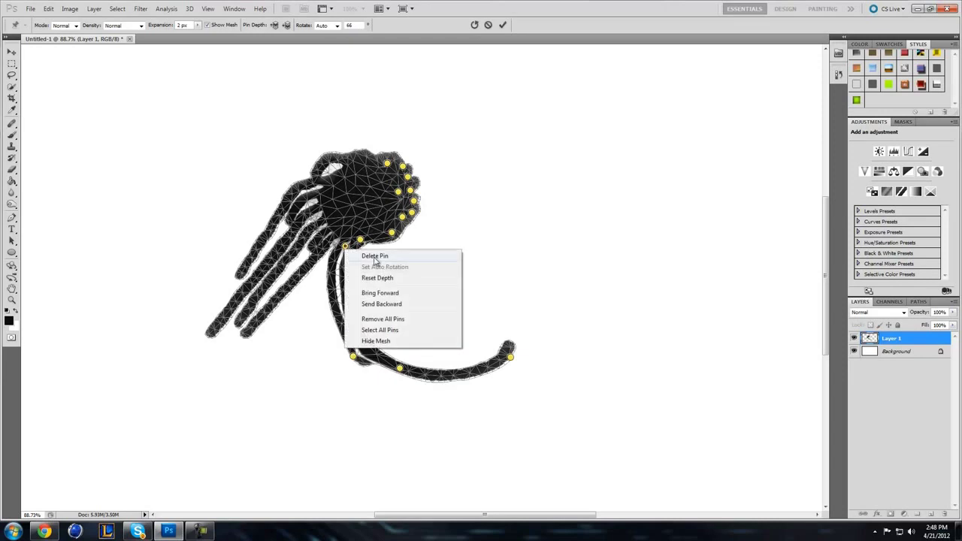
pyautogui.click(374, 255)
pyautogui.rightClick(353, 358)
pyautogui.click(372, 366)
# Reshape the curved drip with its middle pin and pull the lower edge of the body down with warp pins
pyautogui.moveTo(401, 369); pyautogui.dragTo(404, 341)
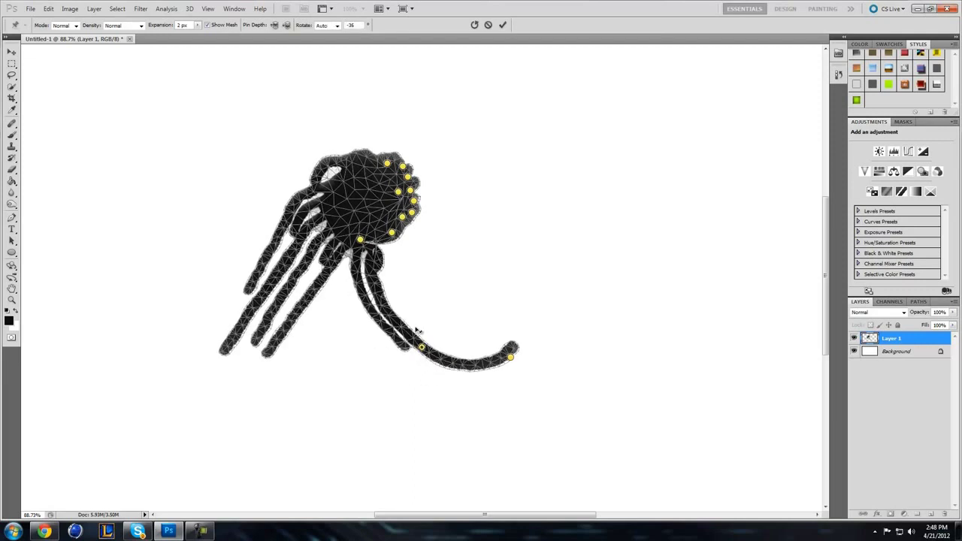
pyautogui.moveTo(370, 271); pyautogui.dragTo(359, 274)
pyautogui.moveTo(360, 240); pyautogui.dragTo(388, 270)
pyautogui.click(400, 244)
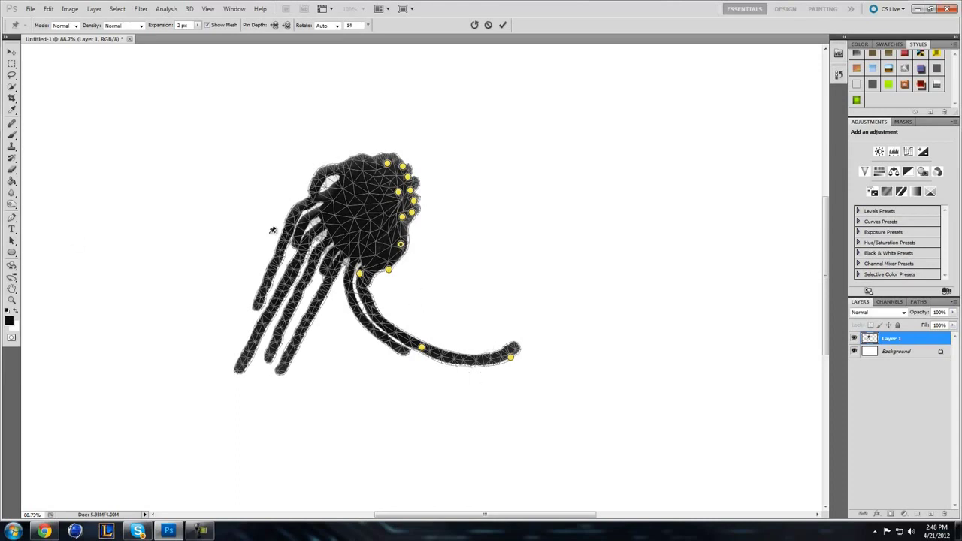
# Pull the four remaining drips out to the right so they fan apart, and apply the Puppet Warp
pyautogui.moveTo(274, 270); pyautogui.dragTo(441, 491)
pyautogui.moveTo(346, 421); pyautogui.dragTo(508, 462)
pyautogui.moveTo(327, 379); pyautogui.dragTo(556, 341)
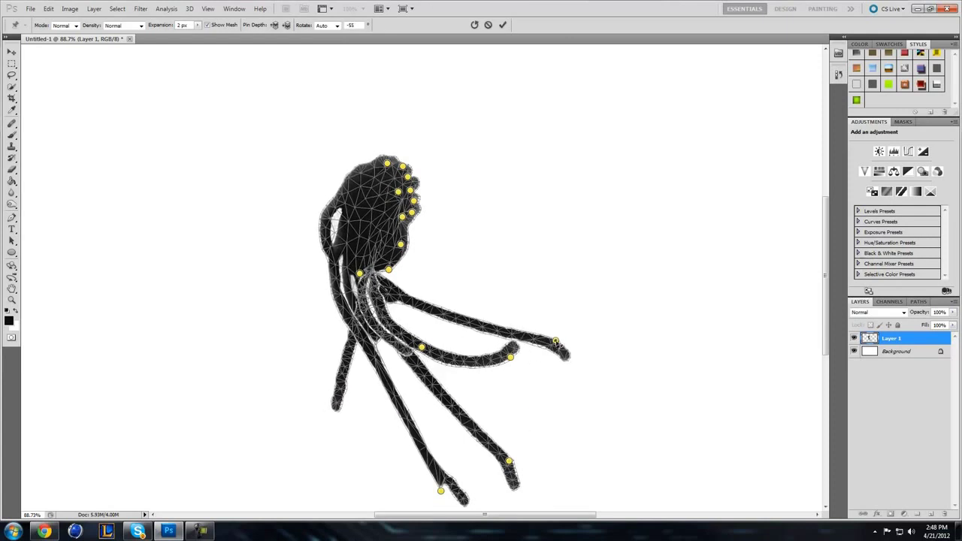
pyautogui.moveTo(337, 395); pyautogui.dragTo(678, 214)
pyautogui.click(503, 24)
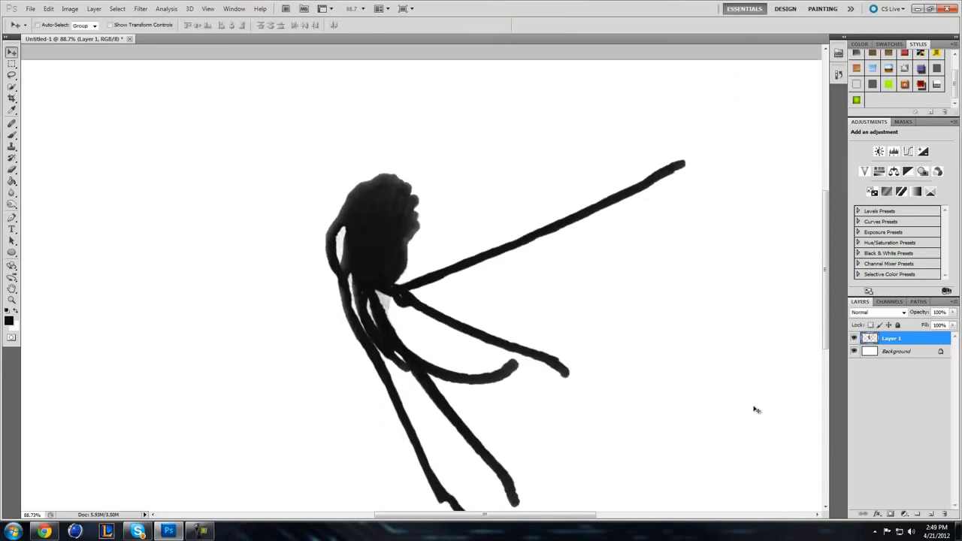
pyautogui.scroll(-1, 538, 370)
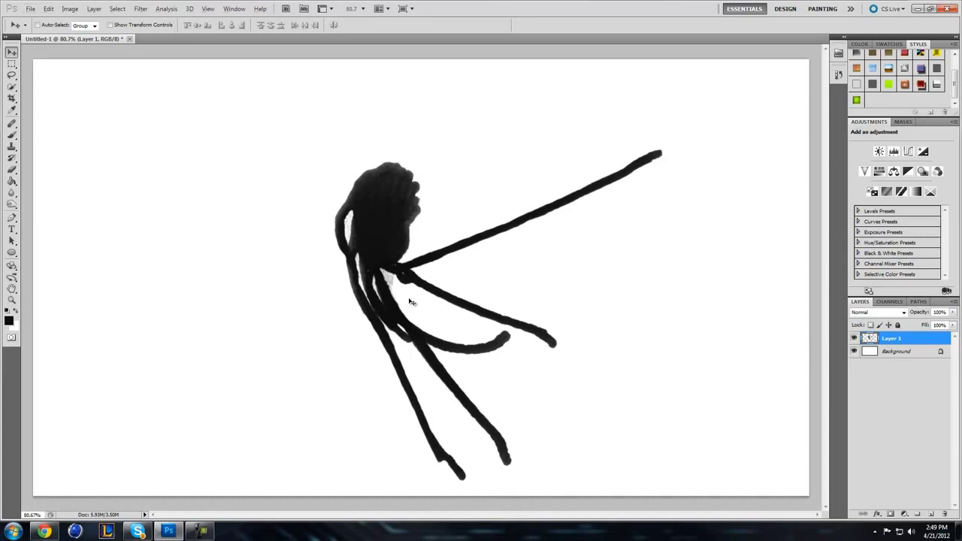
pyautogui.scroll(2, 411, 301)
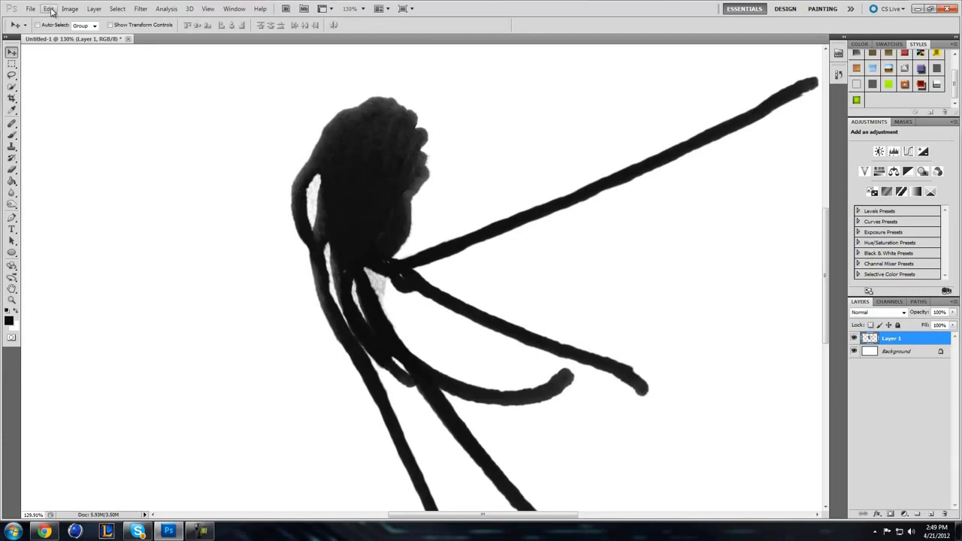
# Pull the splatter's body out to the right and stretch its upper part wider with new Puppet Warp pins
pyautogui.click(48, 8)
pyautogui.click(82, 183)
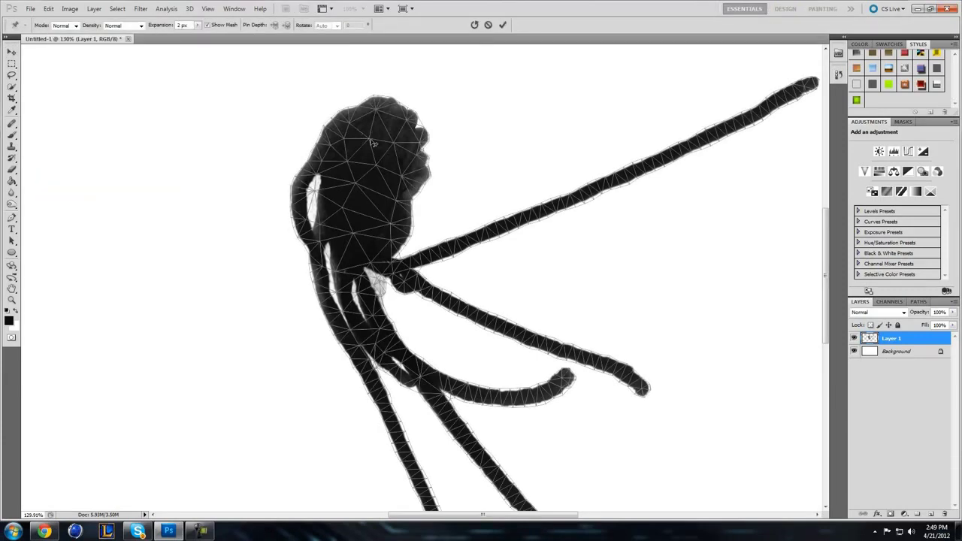
pyautogui.moveTo(359, 131); pyautogui.dragTo(491, 157)
pyautogui.click(428, 217)
pyautogui.click(576, 223)
pyautogui.click(441, 149)
pyautogui.moveTo(450, 307); pyautogui.dragTo(475, 329)
pyautogui.moveTo(470, 182); pyautogui.dragTo(483, 161)
pyautogui.moveTo(519, 218); pyautogui.dragTo(607, 223)
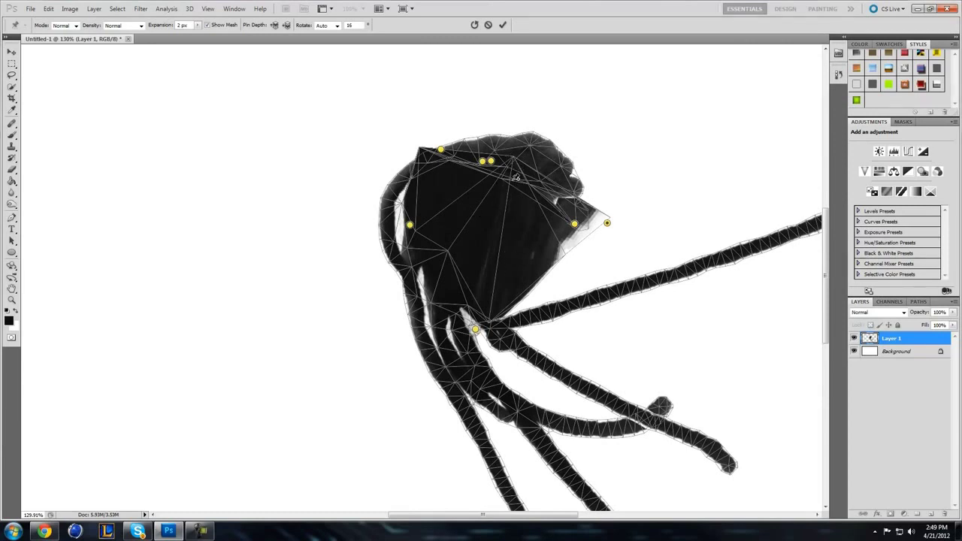
# Pull the top of the body upward and its base down to the left with pins, and apply the Puppet Warp
pyautogui.click(512, 160)
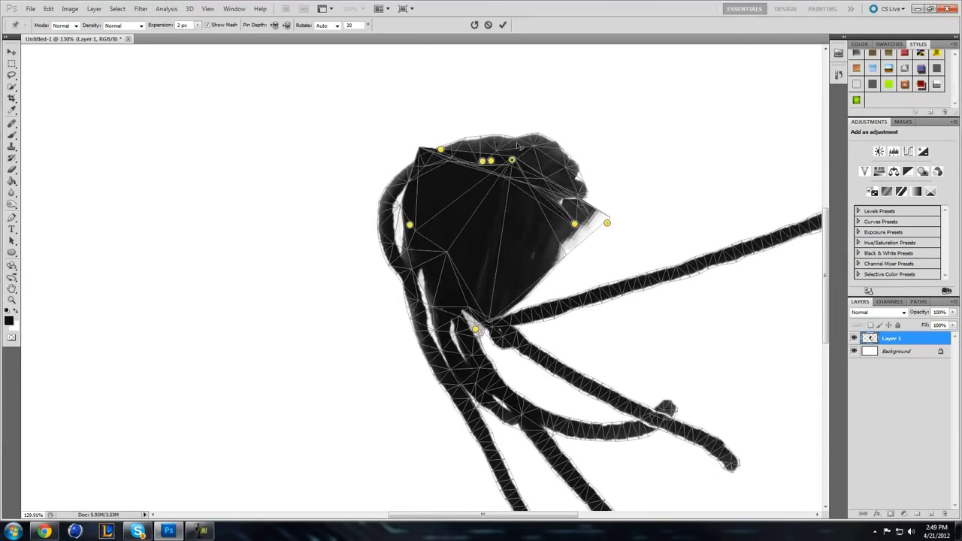
pyautogui.moveTo(518, 146); pyautogui.dragTo(529, 109)
pyautogui.click(525, 150)
pyautogui.click(485, 202)
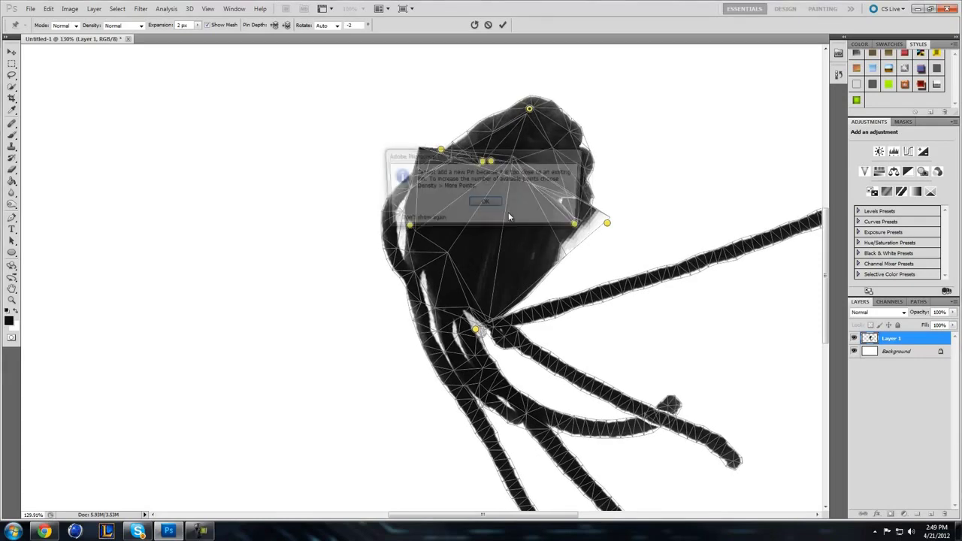
pyautogui.click(488, 201)
pyautogui.moveTo(475, 295); pyautogui.dragTo(385, 342)
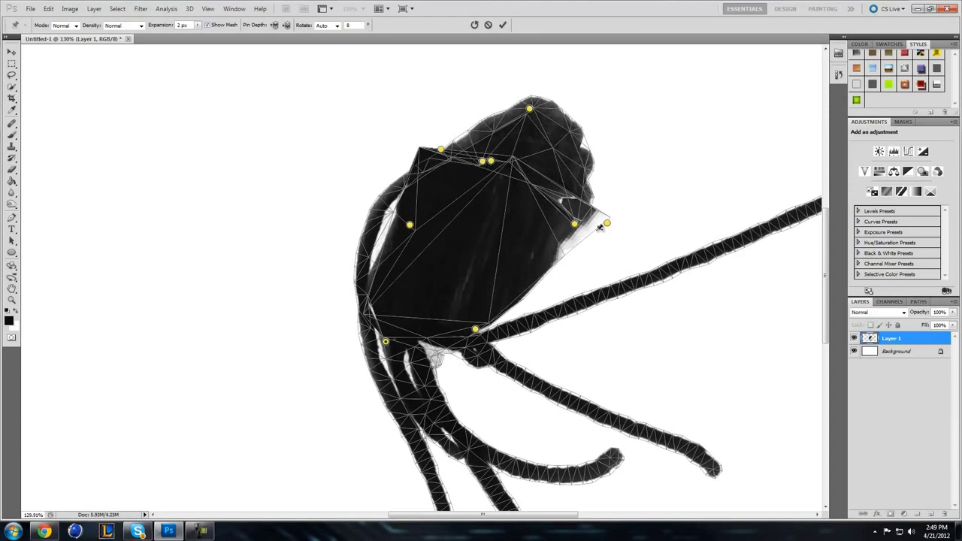
pyautogui.click(502, 25)
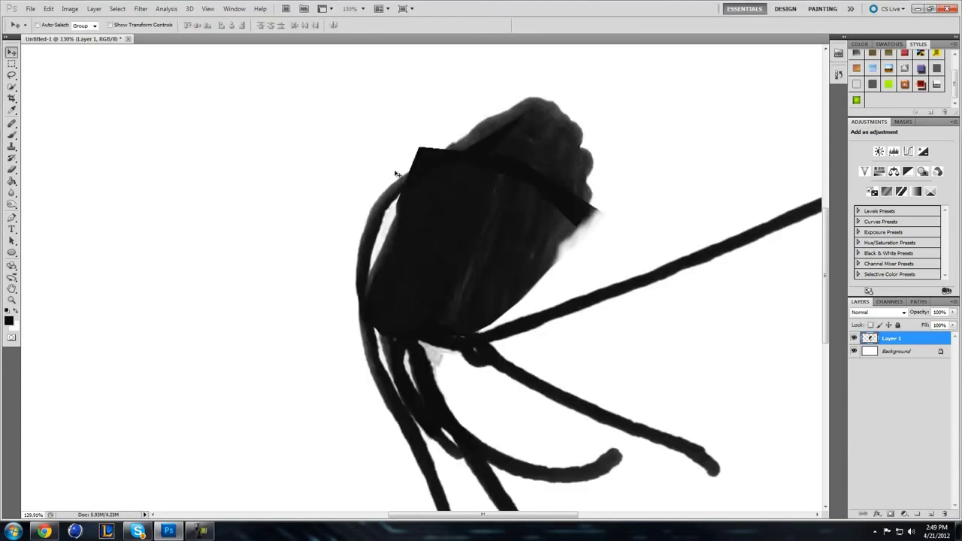
# Undo the last Puppet Warp on the splatter layer
pyautogui.scroll(5, 636, 206)
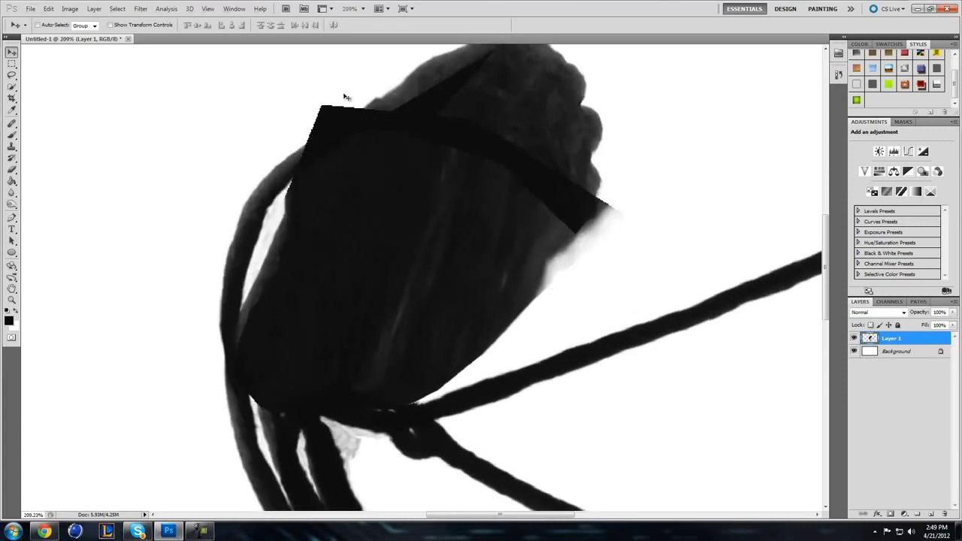
pyautogui.scroll(-5, 469, 123)
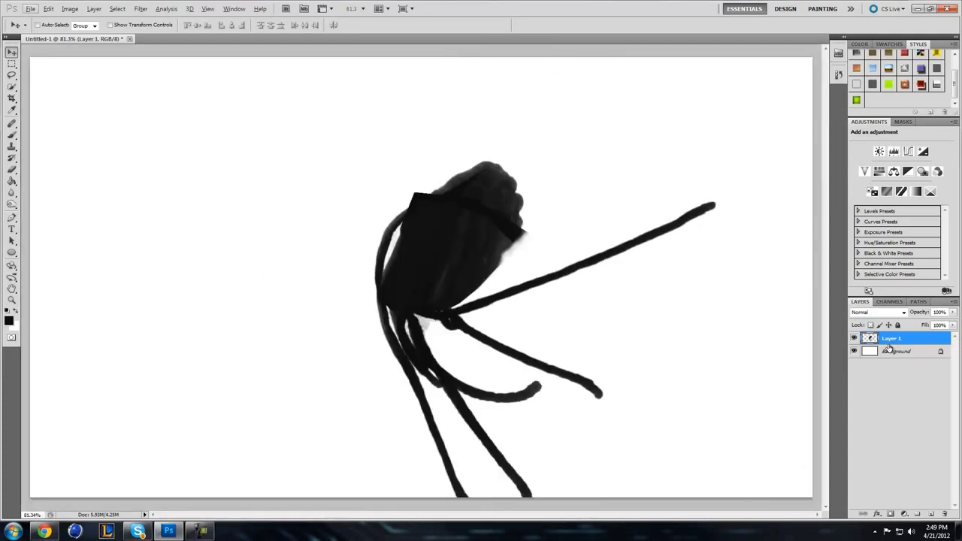
pyautogui.hotkey('ctrl', 'alt', 'z')
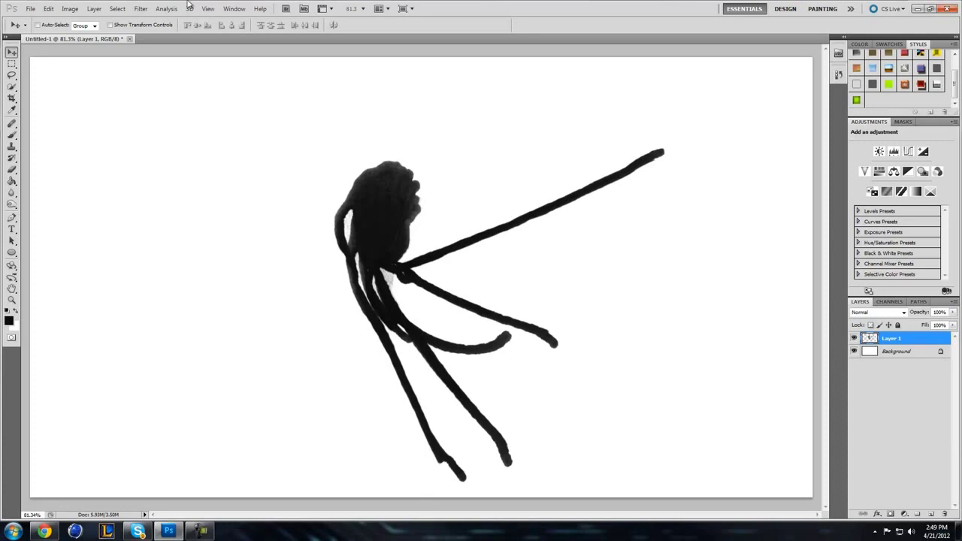
# Try distorting the splatter with the standard Warp transform by pulling its corner and grid to the left, and cancel it
pyautogui.click(48, 9)
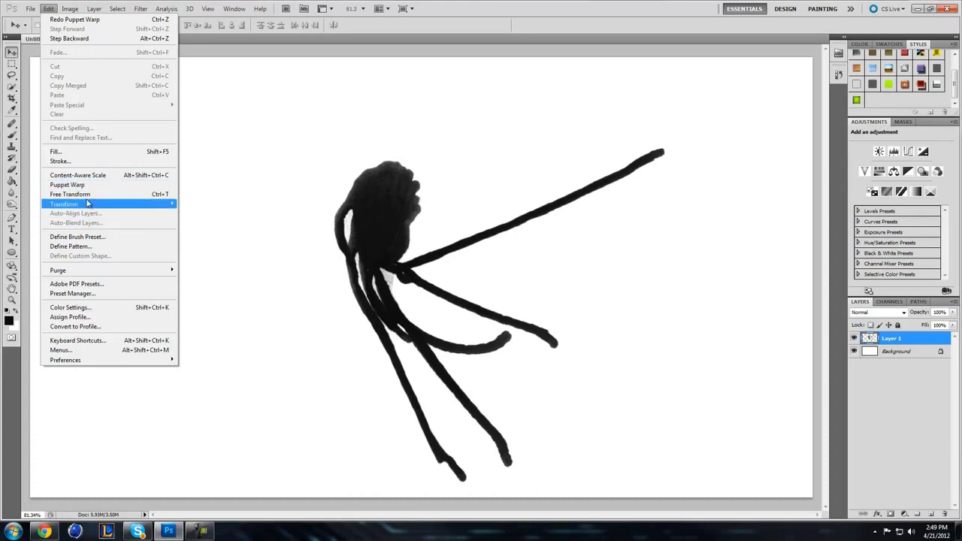
pyautogui.moveTo(87, 203)
pyautogui.click(193, 265)
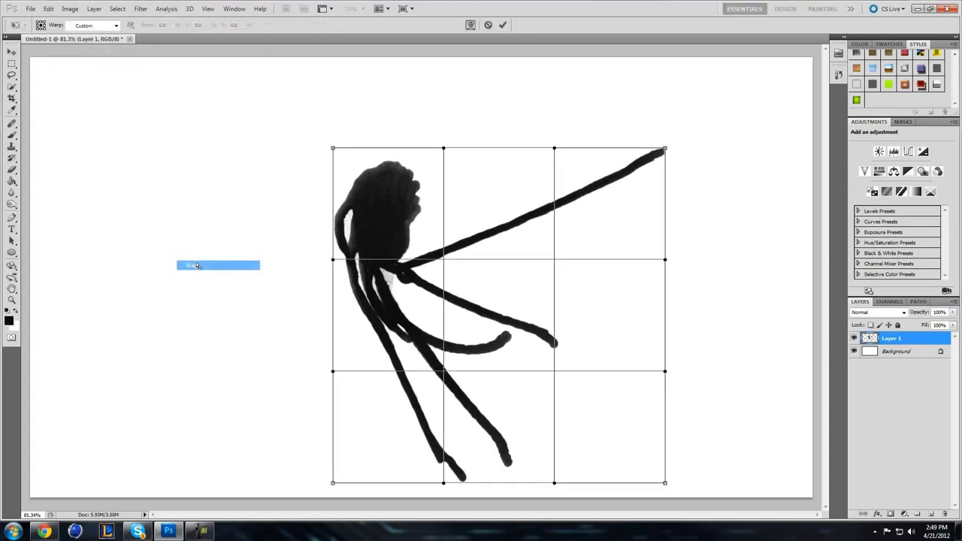
pyautogui.moveTo(331, 149); pyautogui.dragTo(208, 239)
pyautogui.moveTo(333, 374); pyautogui.dragTo(238, 279)
pyautogui.moveTo(447, 365); pyautogui.dragTo(402, 310)
pyautogui.click(489, 25)
# Delete the splatter layer so only the Background layer is left
pyautogui.click(49, 8)
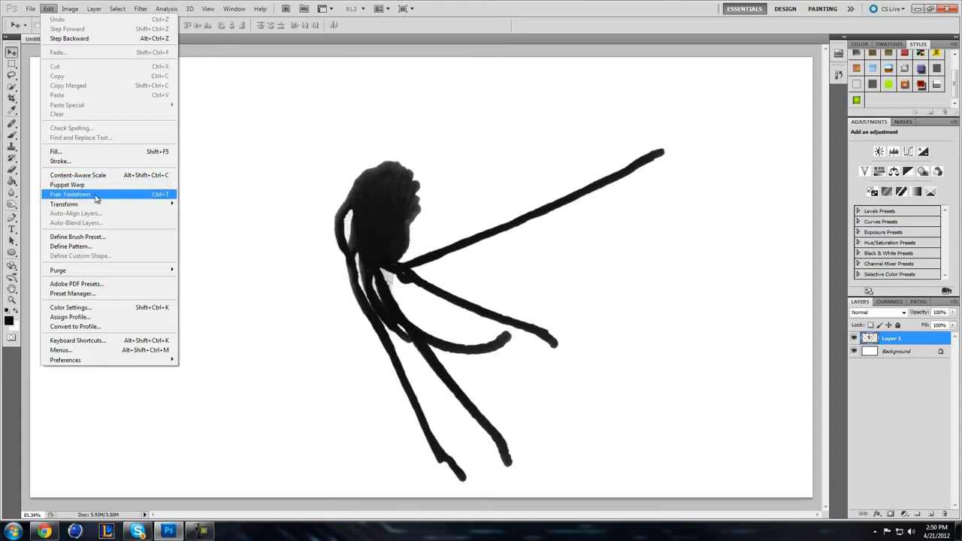
pyautogui.click(906, 341)
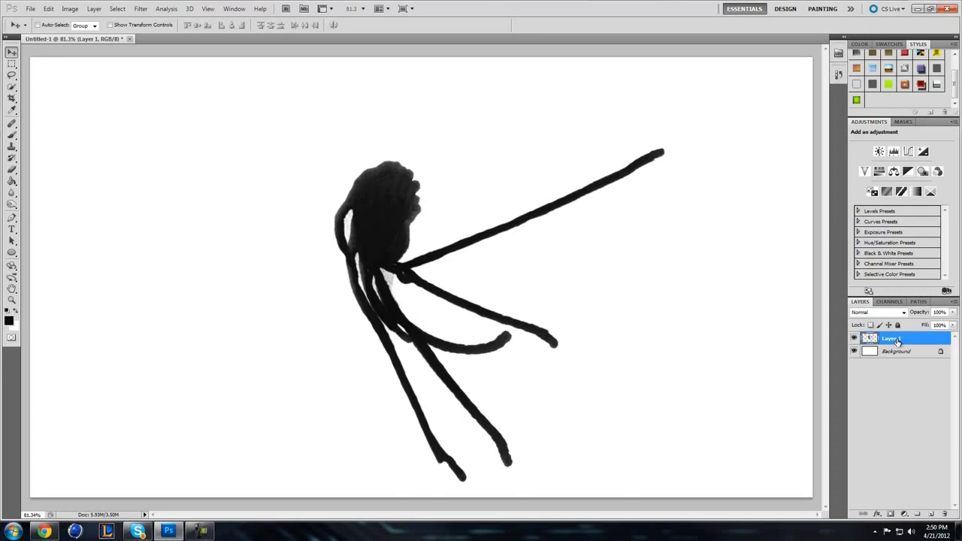
pyautogui.press('Delete')
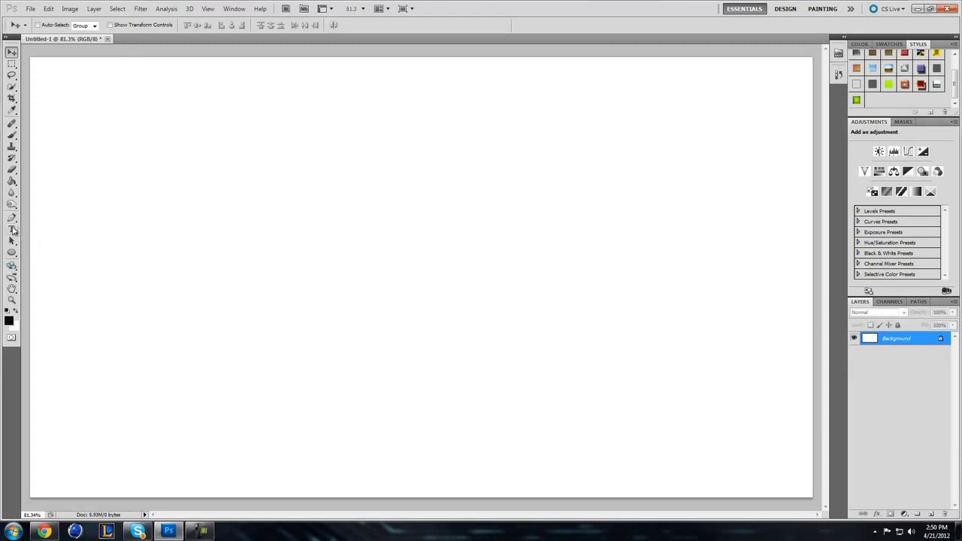
# Add a text layer reading CARAMEL in Tahoma at 36 pt, left of the canvas centre
pyautogui.click(12, 229)
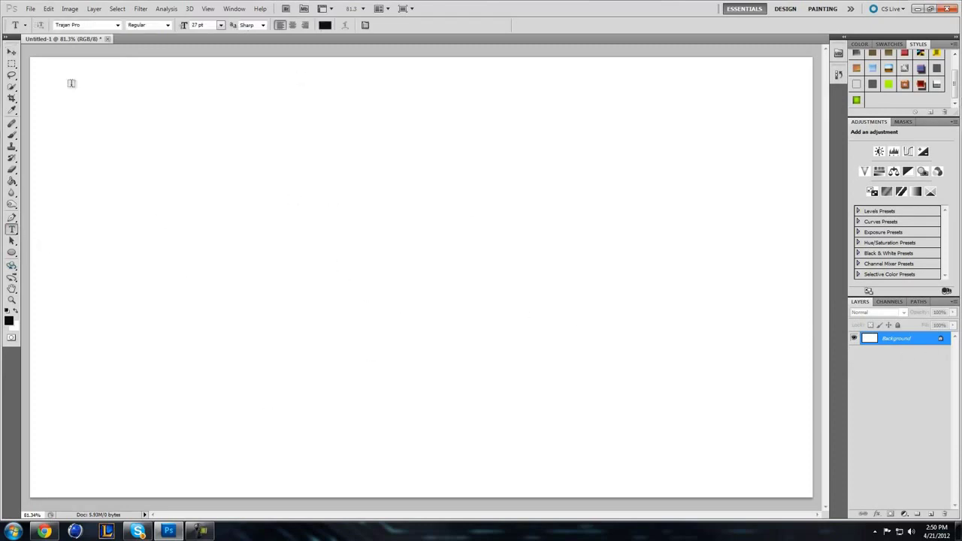
pyautogui.click(75, 25)
pyautogui.click(255, 306)
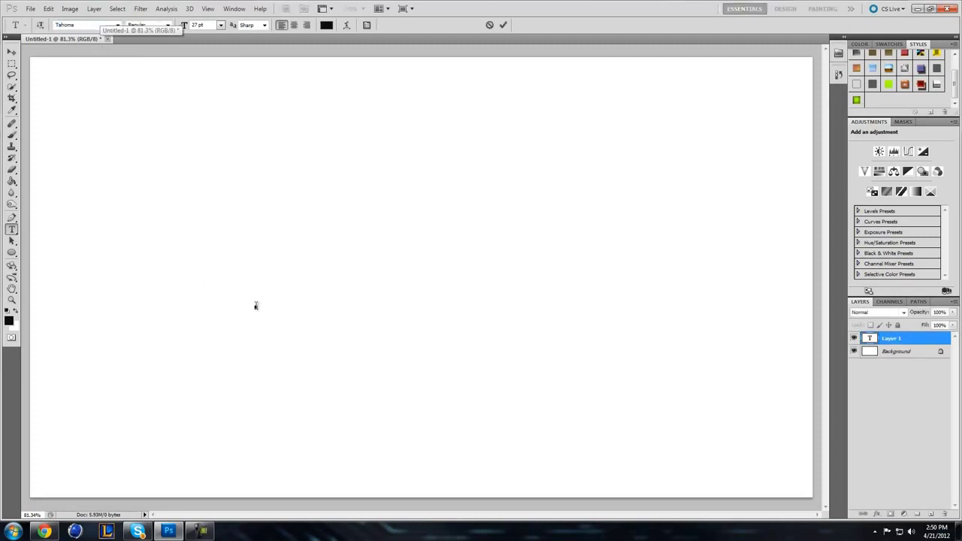
pyautogui.click(221, 25)
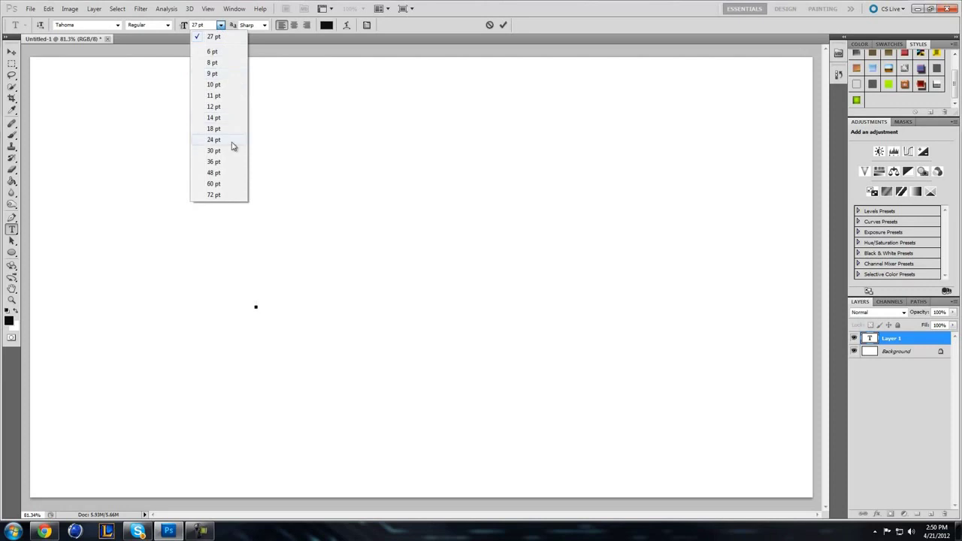
pyautogui.click(225, 157)
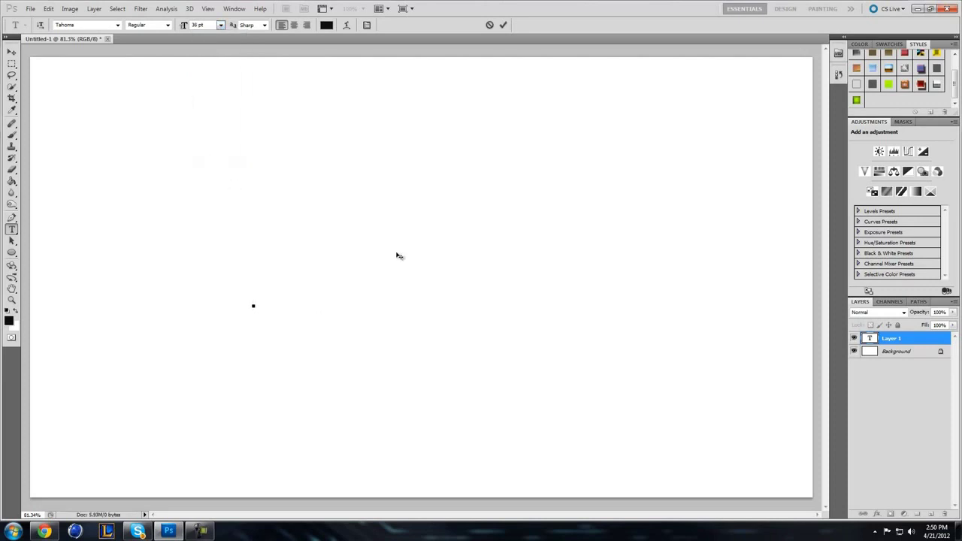
pyautogui.write('CAR ')
pyautogui.write('MEL')
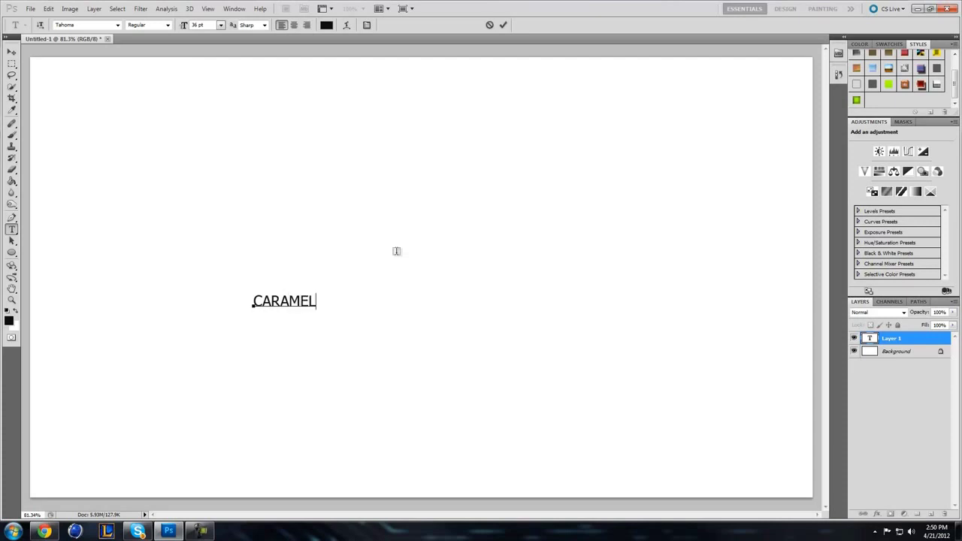
# Enlarge the whole CARAMEL text to 91 pt and commit it
pyautogui.moveTo(316, 305); pyautogui.dragTo(54, 274)
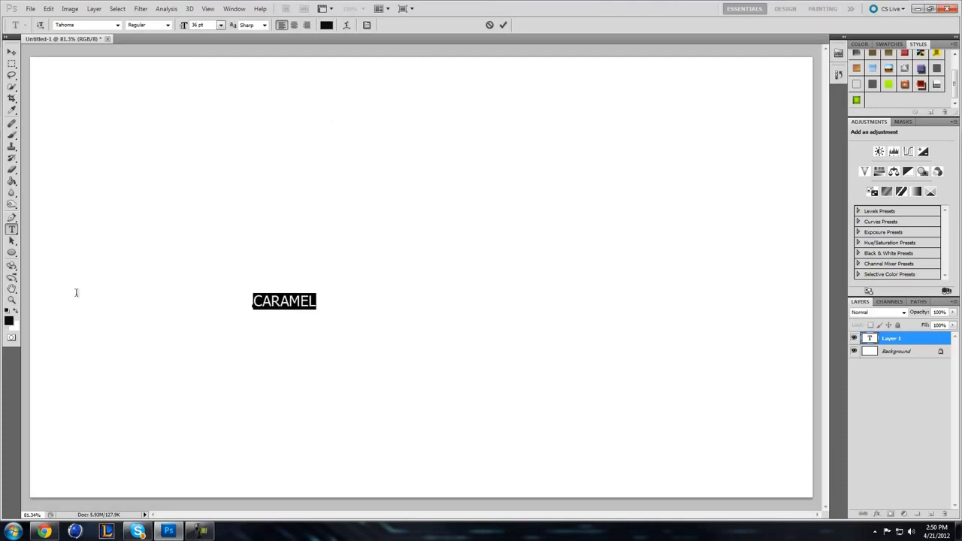
pyautogui.click(221, 25)
pyautogui.click(225, 196)
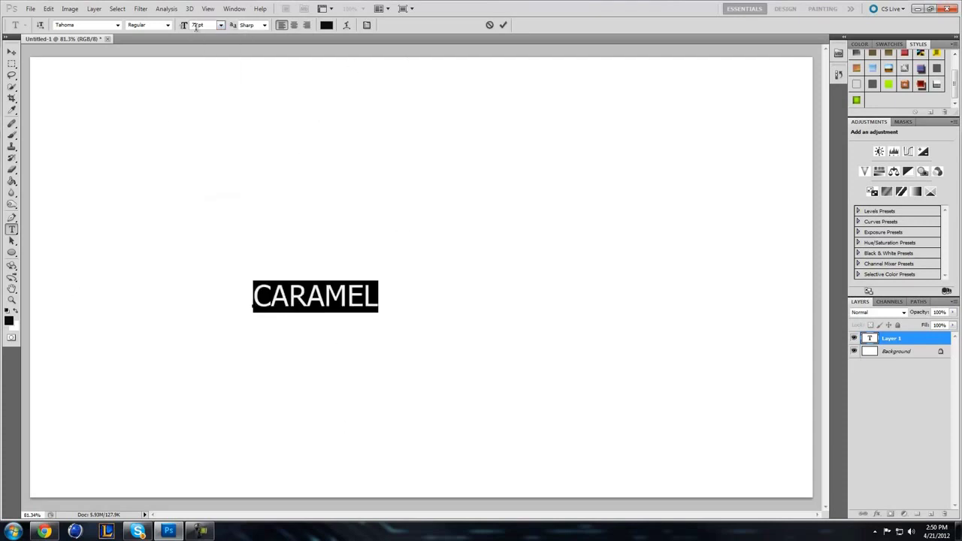
pyautogui.click(503, 25)
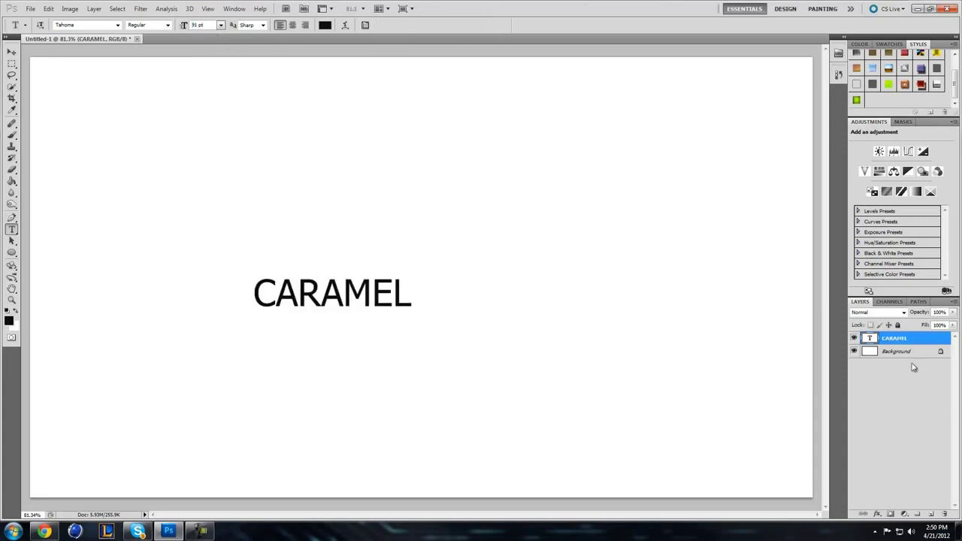
# Change the font family of the CARAMEL text to Tekton Pro and commit it
pyautogui.doubleClick(871, 339)
pyautogui.click(106, 24)
pyautogui.press('Down')
pyautogui.press('Down')
pyautogui.press('Up')
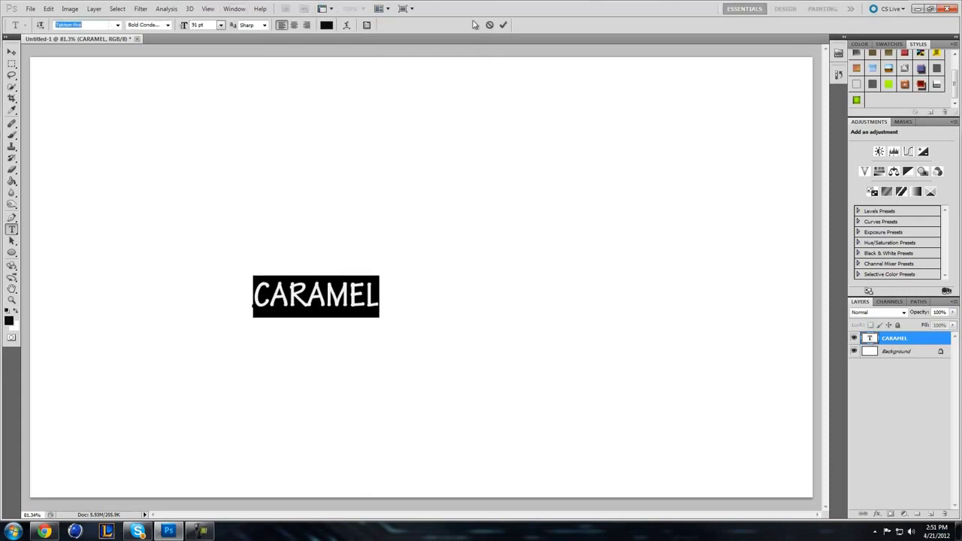
pyautogui.click(503, 24)
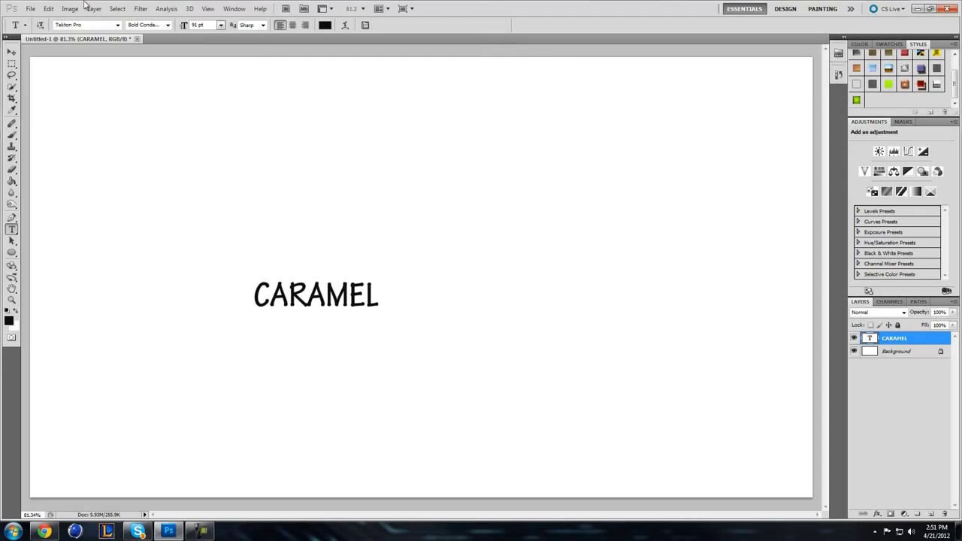
# Set the CARAMEL text to Bold Extended and apply the glossy orange layer style preset to it
pyautogui.click(158, 24)
pyautogui.click(168, 24)
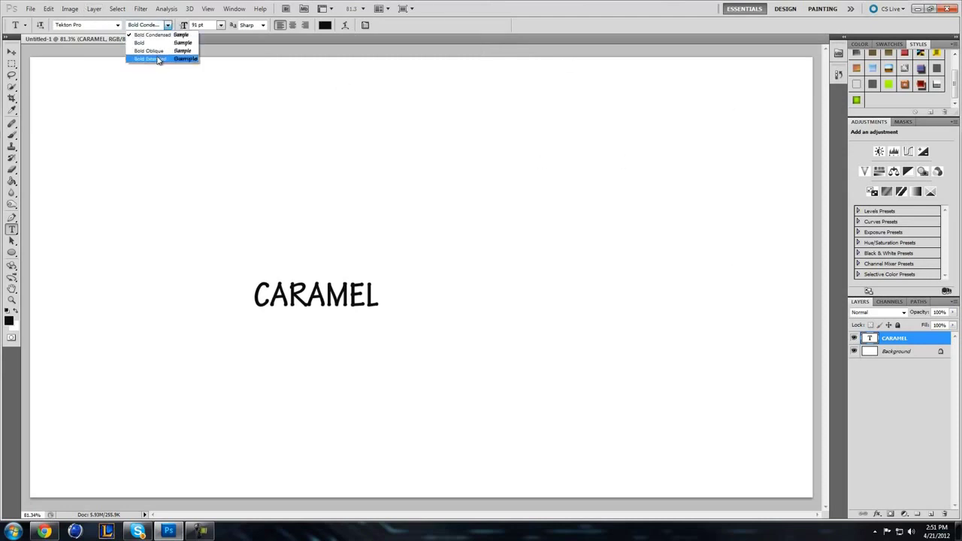
pyautogui.click(158, 59)
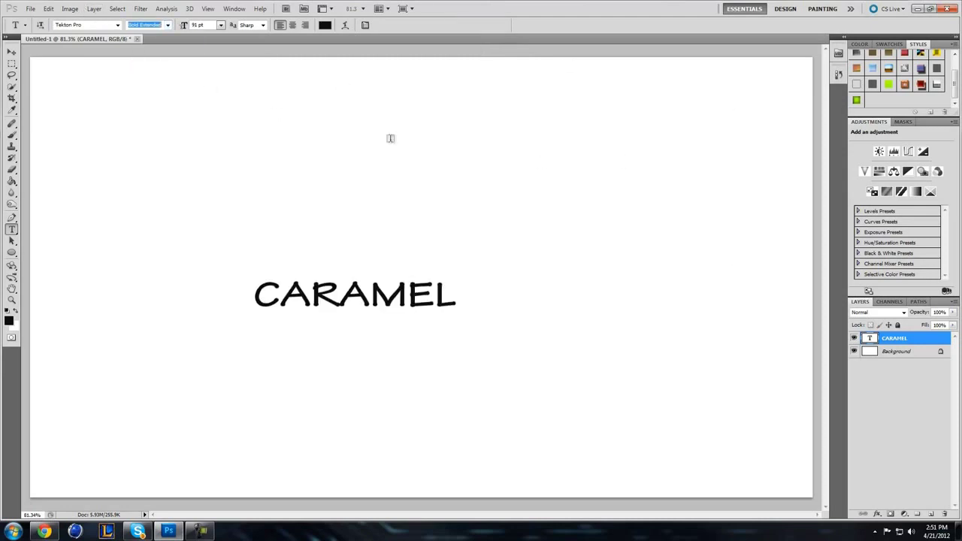
pyautogui.click(904, 85)
# Try other font styles and families on the CARAMEL text, and return it to Tekton Pro Bold Extended
pyautogui.press('Up')
pyautogui.press('Up')
pyautogui.press('Up')
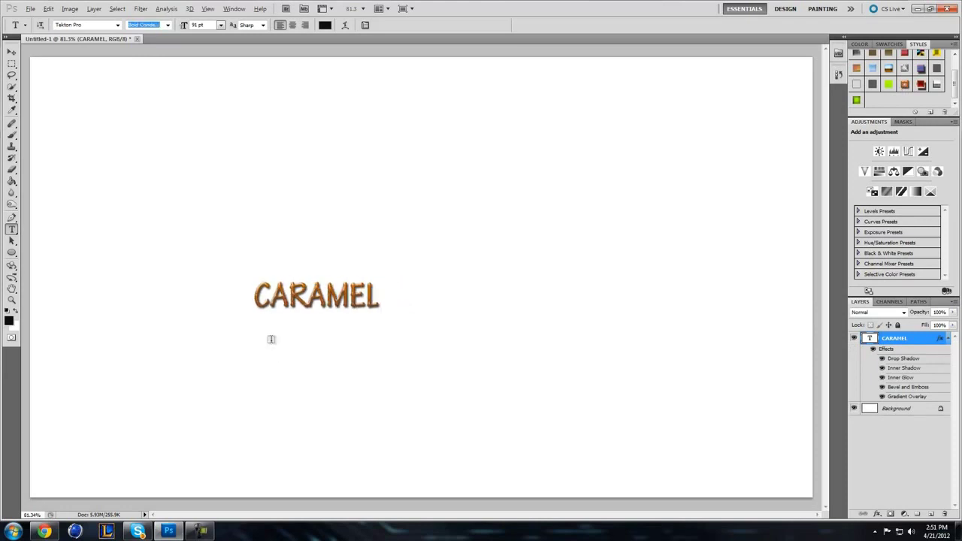
pyautogui.press('Down')
pyautogui.click(92, 24)
pyautogui.press('Up')
pyautogui.press('Up')
pyautogui.press('Up')
pyautogui.press('Up')
pyautogui.press('Up')
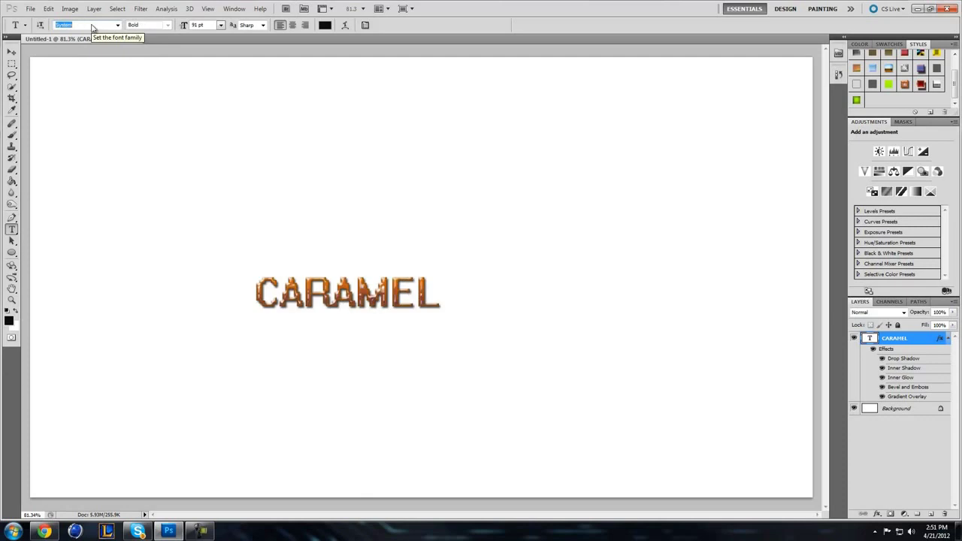
pyautogui.press('Up')
pyautogui.press('Down')
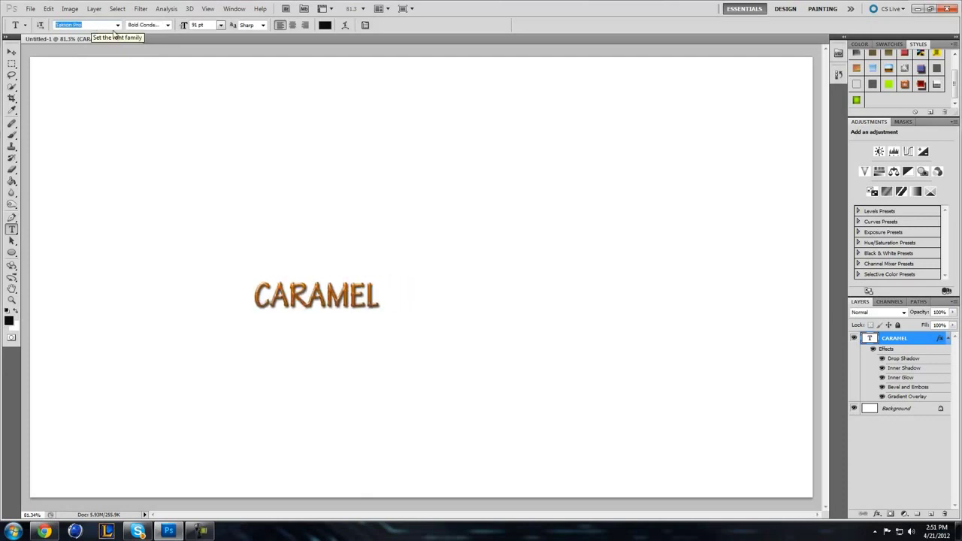
pyautogui.click(147, 24)
pyautogui.click(168, 25)
pyautogui.click(158, 56)
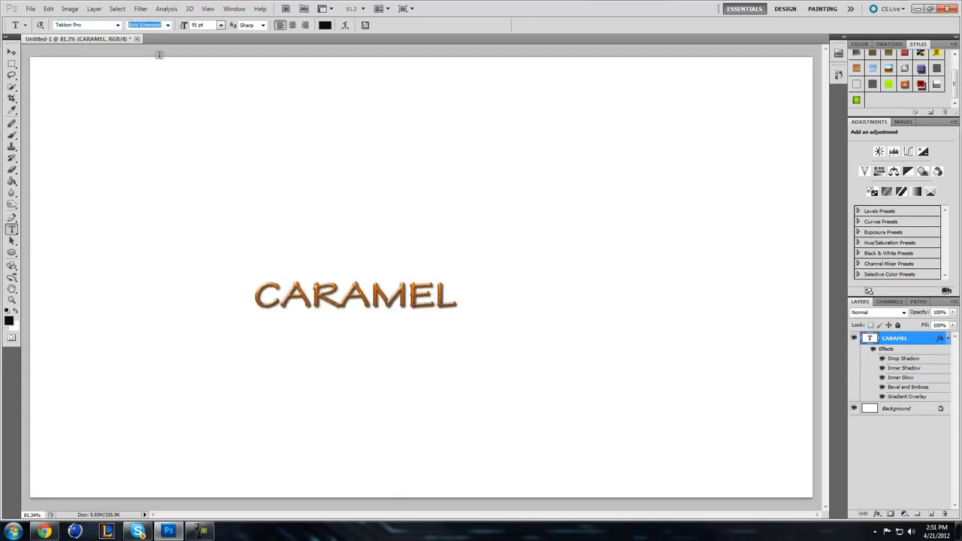
# Scale the CARAMEL text up proportionally to about 106% with Free Transform and apply it
pyautogui.click(12, 300)
pyautogui.moveTo(192, 315); pyautogui.dragTo(278, 285)
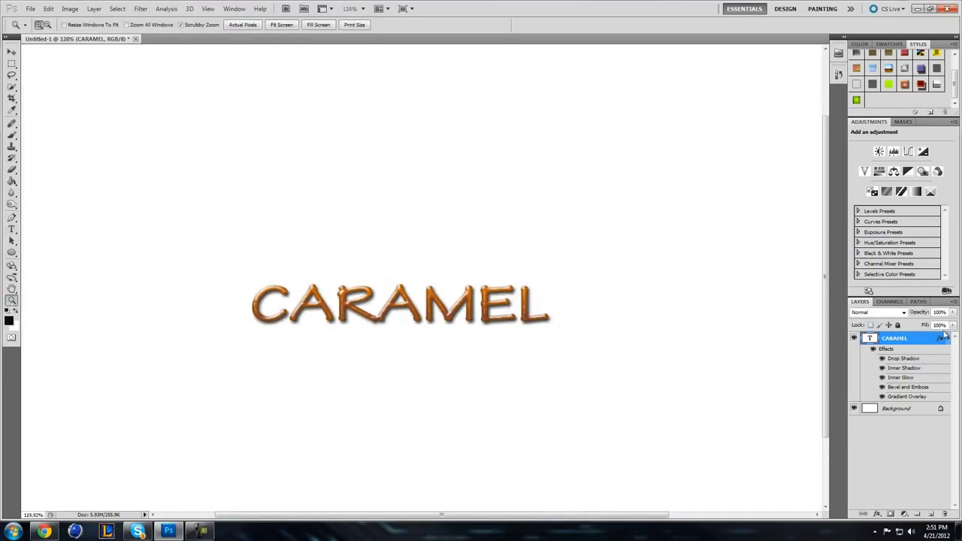
pyautogui.hotkey('ctrl', 't')
pyautogui.moveTo(547, 338); pyautogui.dragTo(594, 365)
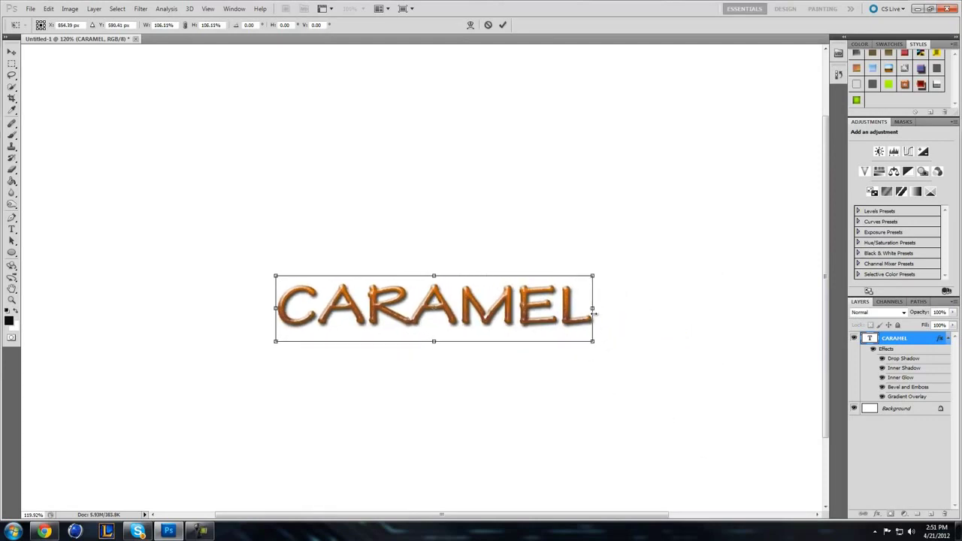
pyautogui.click(502, 25)
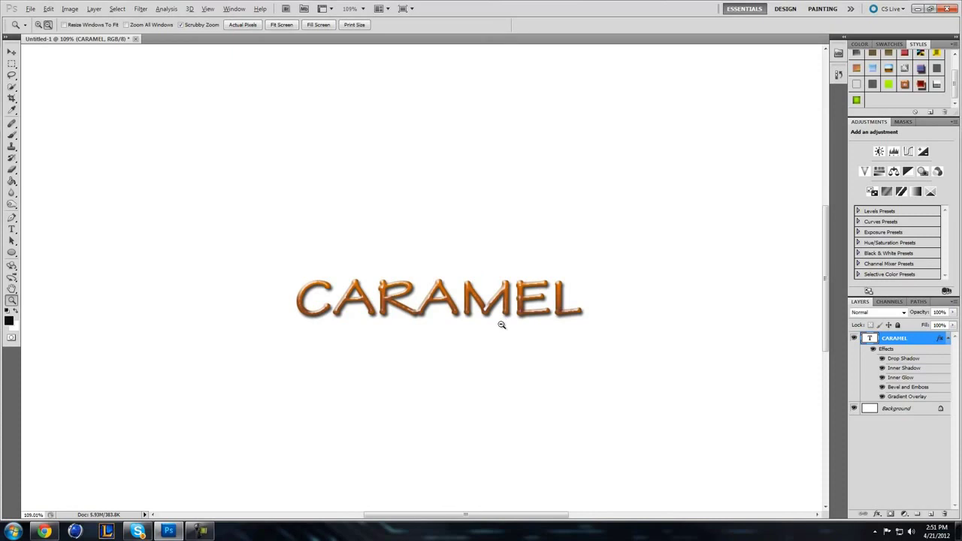
pyautogui.keyDown('alt'); pyautogui.click(525, 299); pyautogui.keyUp('alt')
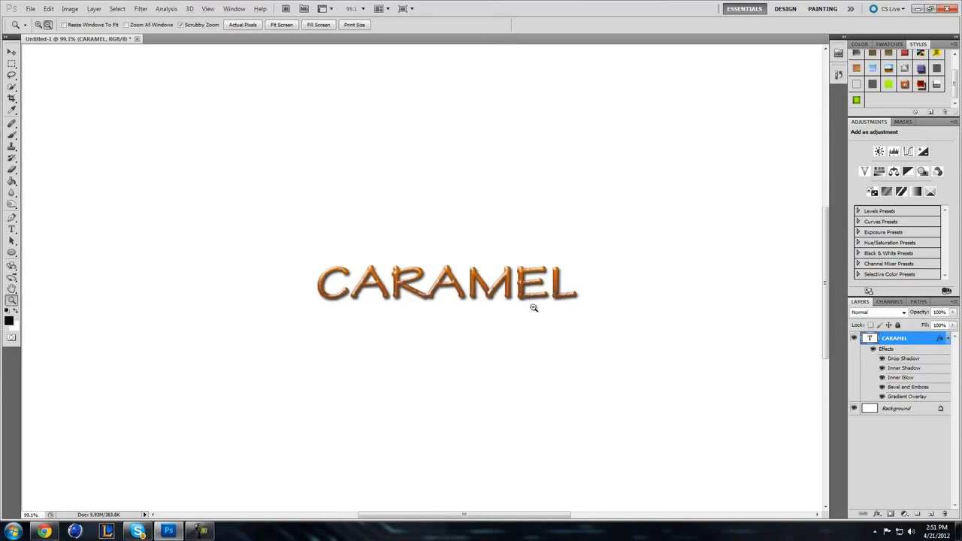
pyautogui.keyDown('alt'); pyautogui.click(533, 308); pyautogui.keyUp('alt')
pyautogui.click(373, 289)
pyautogui.press('alt')
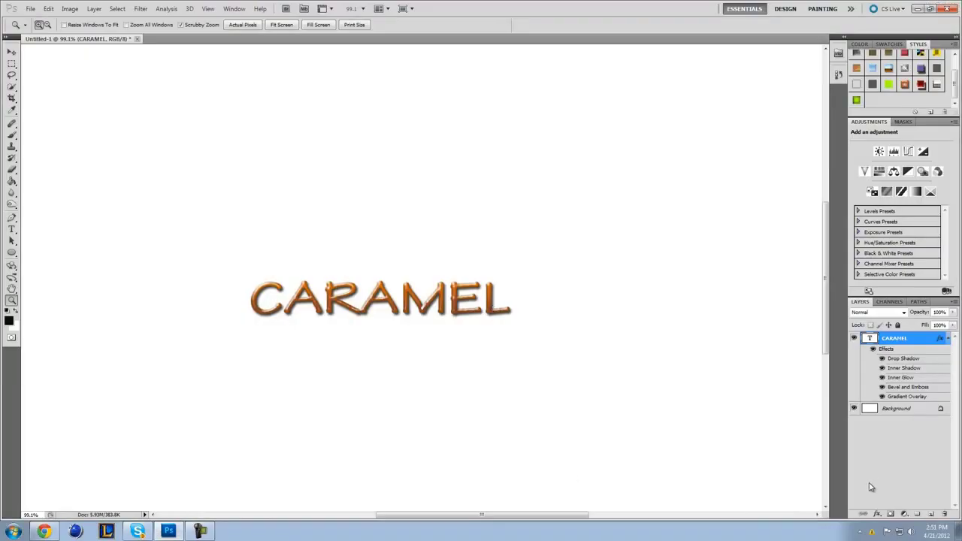
pyautogui.click(876, 533)
pyautogui.click(876, 533)
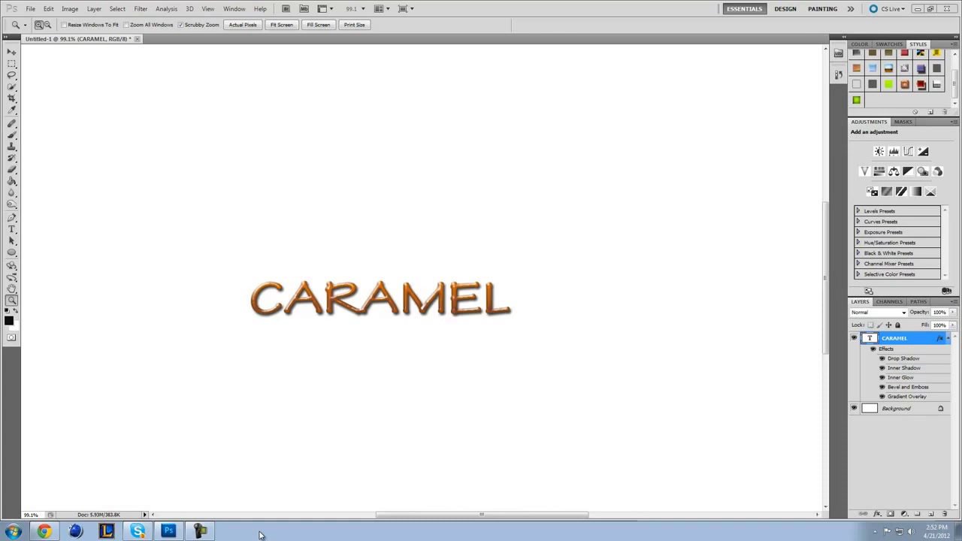
# Add the text "Regal Russian" above the CARAMEL text, set its font family to Soviet, and commit it
pyautogui.click(12, 230)
pyautogui.click(207, 187)
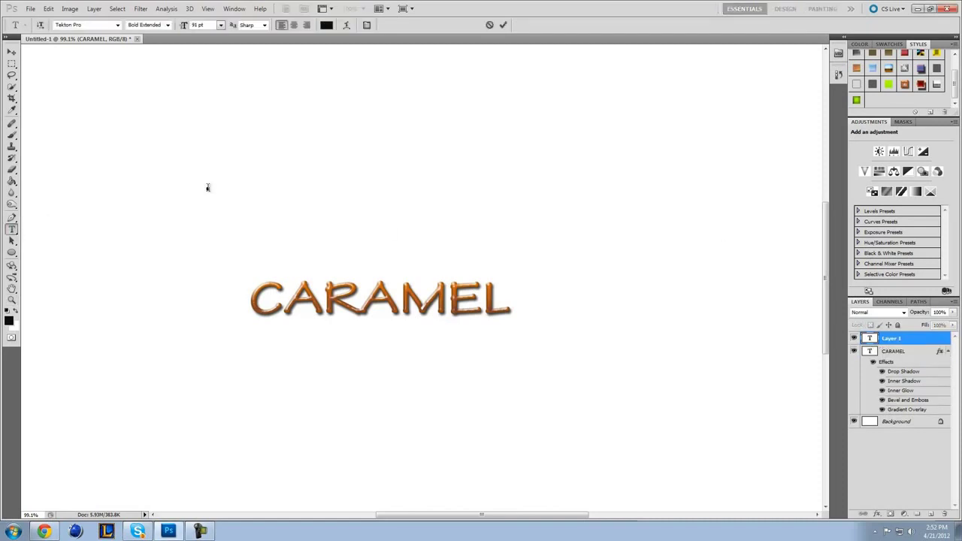
pyautogui.write('Regal Russian')
pyautogui.moveTo(530, 188); pyautogui.dragTo(40, 199)
pyautogui.click(91, 25)
pyautogui.click(88, 25)
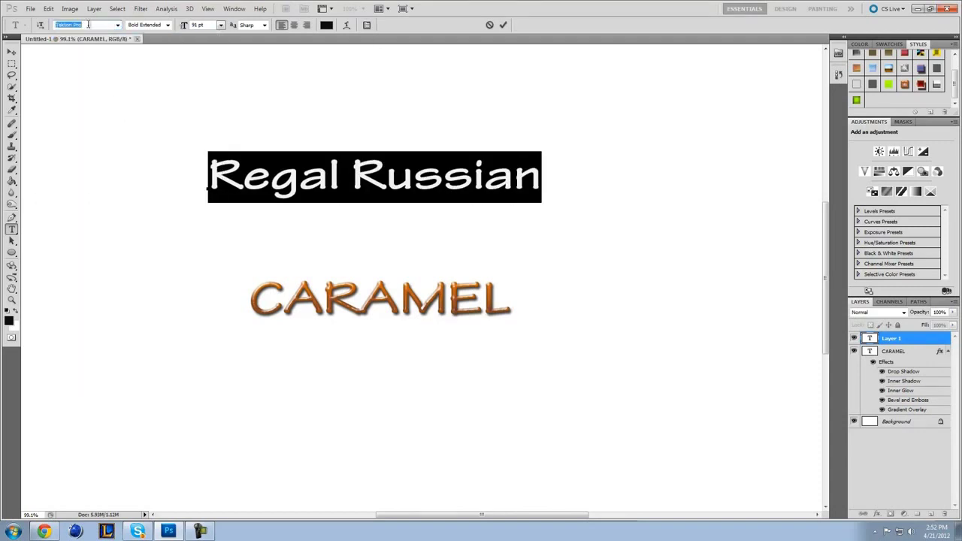
pyautogui.write('Script')
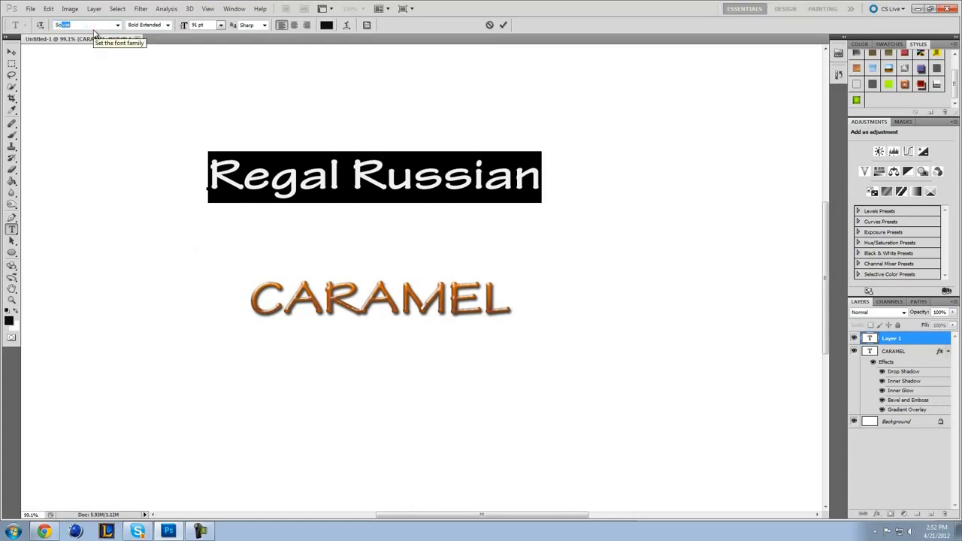
pyautogui.press('Return')
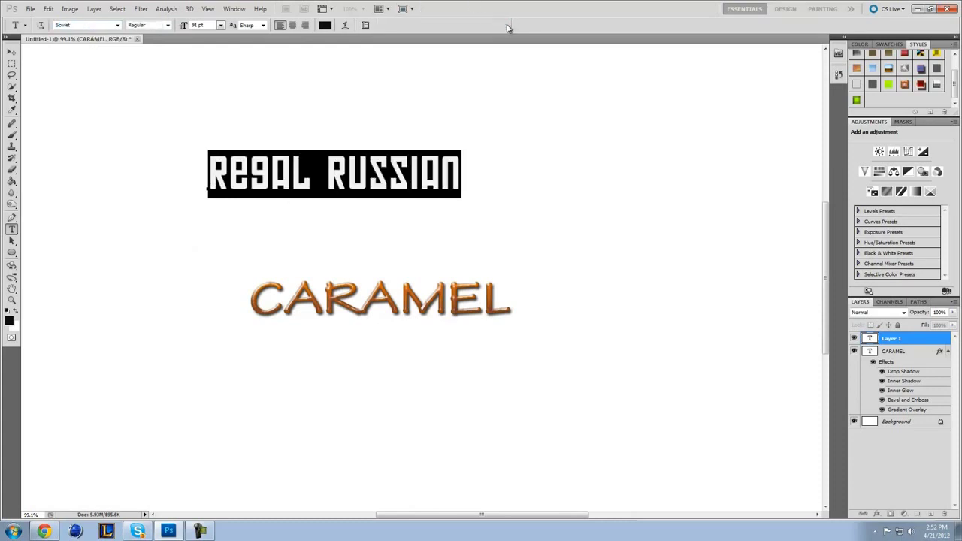
pyautogui.click(503, 24)
# Apply the dark red patterned layer style preset to the Regal Russian text and move it down to just above CARAMEL
pyautogui.click(910, 86)
pyautogui.scroll(1, 373, 176)
pyautogui.click(11, 51)
pyautogui.moveTo(296, 147); pyautogui.dragTo(345, 198)
pyautogui.scroll(-2, 339, 198)
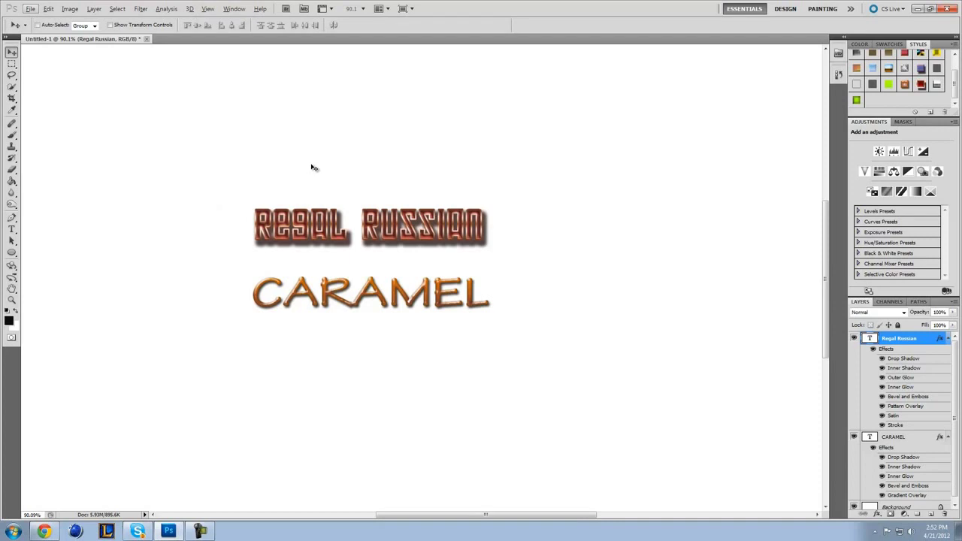
# Delete the Regal Russian and CARAMEL text layers, leaving only the white background
pyautogui.press('Delete')
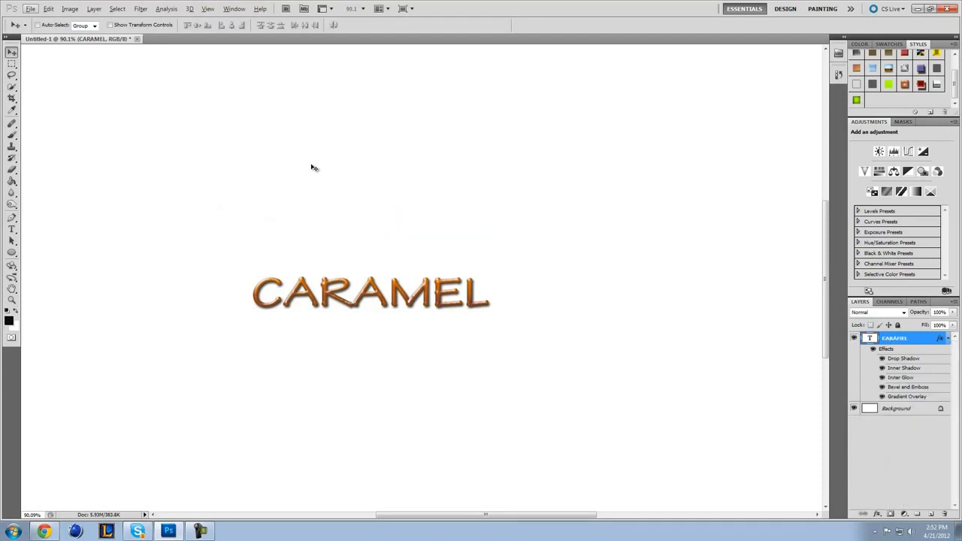
pyautogui.press('Delete')
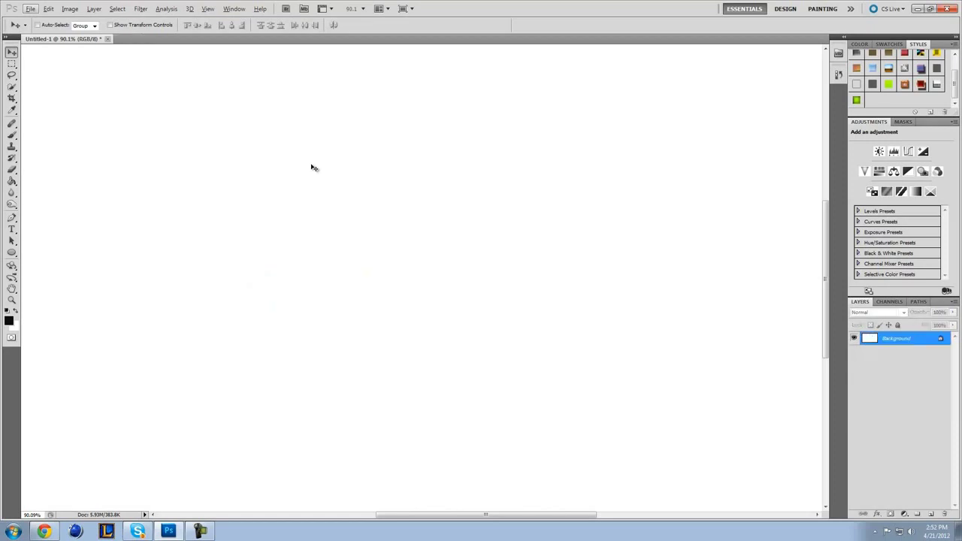
pyautogui.scroll(-2, 256, 313)
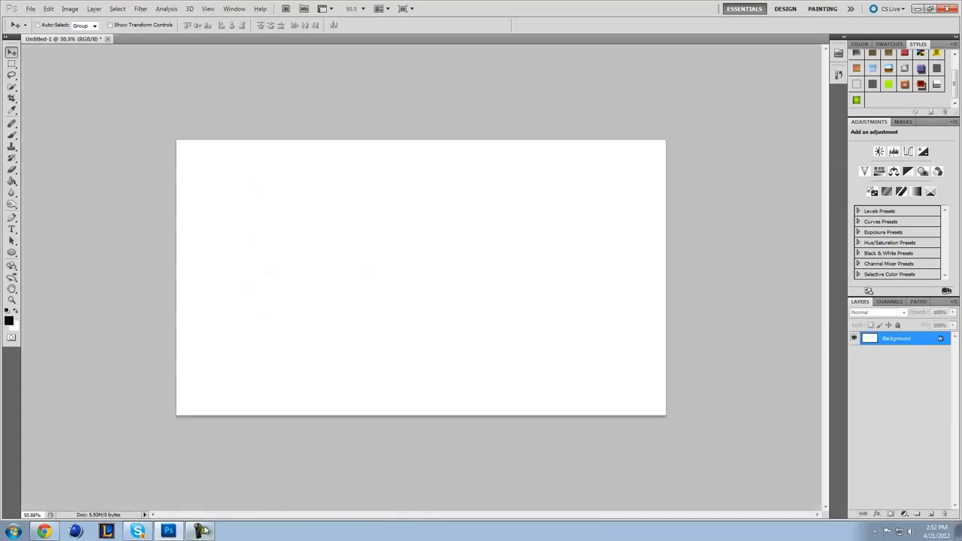